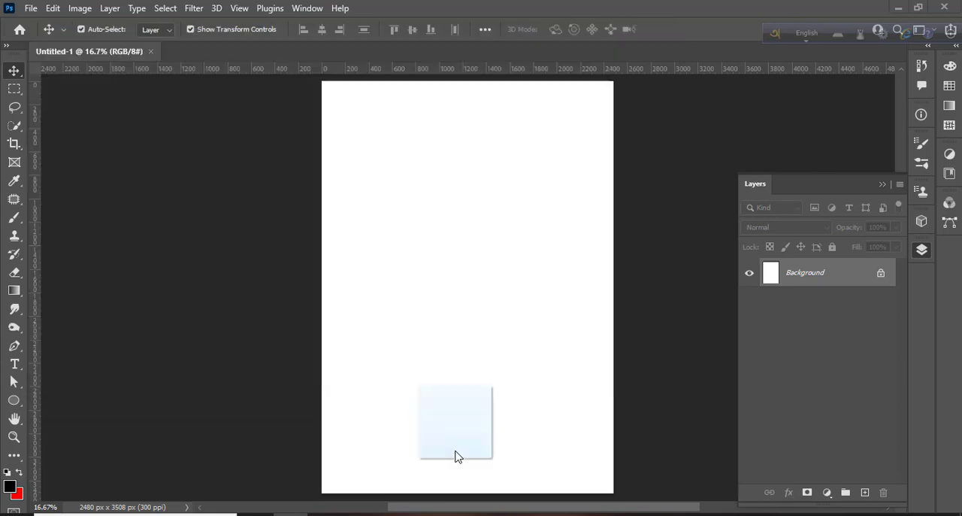
Place the sea photo in the document and stretch it to the full canvas width.
drag(486, 366, 488, 411)
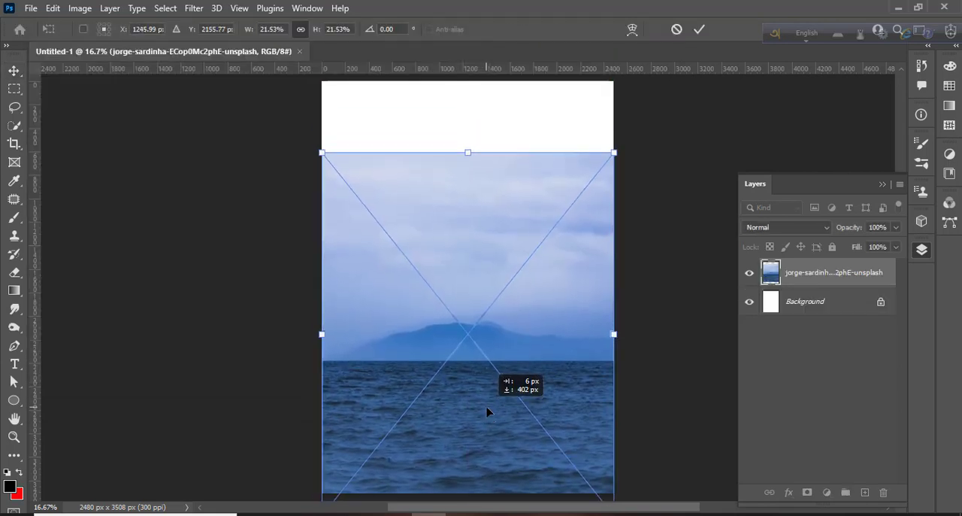
drag(322, 334, 315, 334)
drag(614, 334, 622, 337)
key(Return)
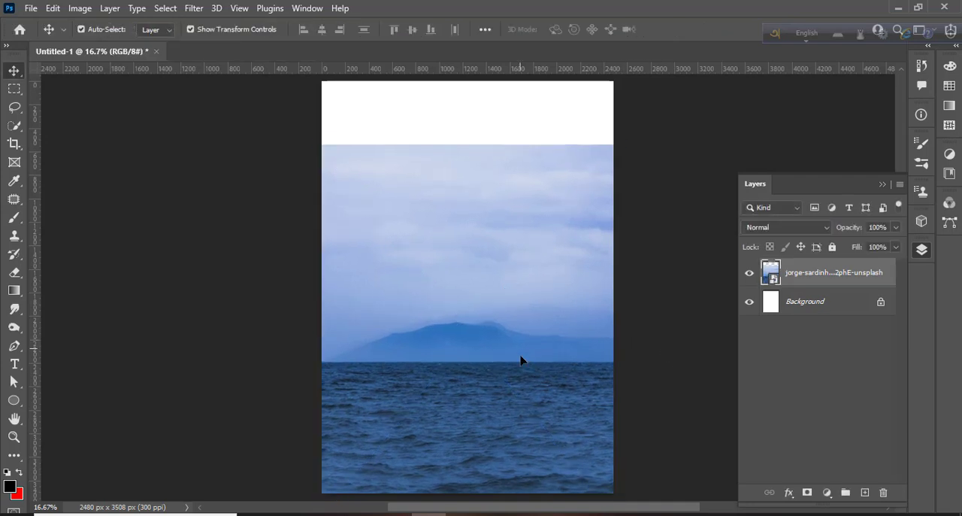
Nudge the sea photo slightly downward on the canvas.
drag(522, 361, 522, 374)
click(669, 356)
Add a Solid Color fill layer above the Background, sampling the sky's blue and adjusting it to 506fa5.
click(851, 312)
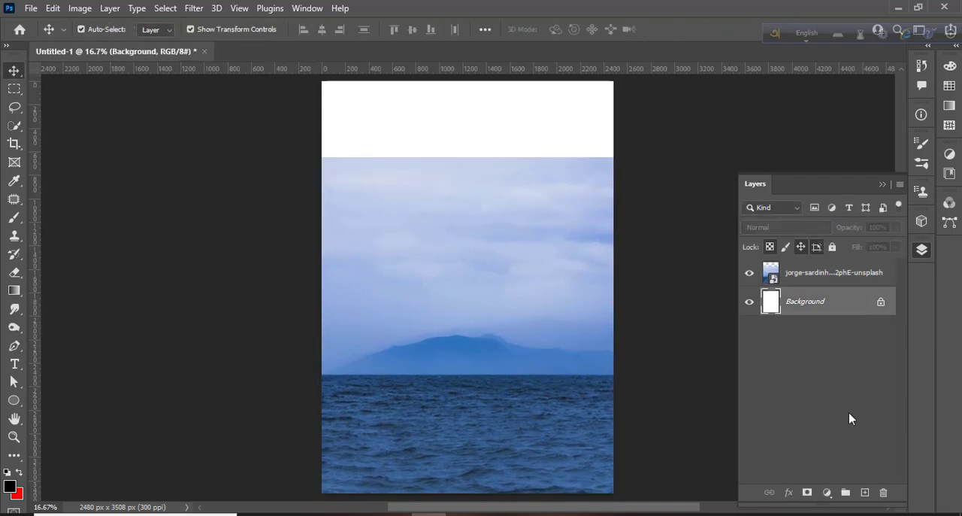
click(827, 492)
click(841, 245)
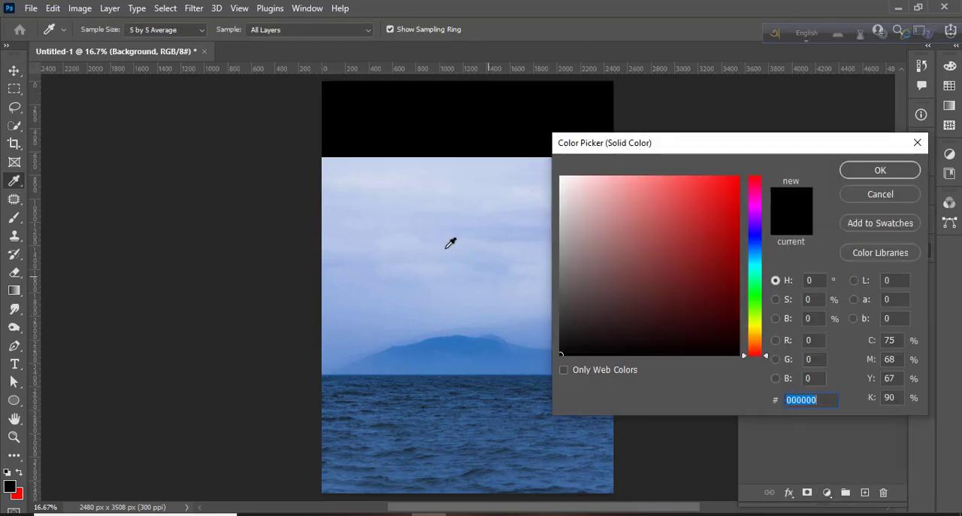
click(460, 304)
click(466, 344)
click(442, 215)
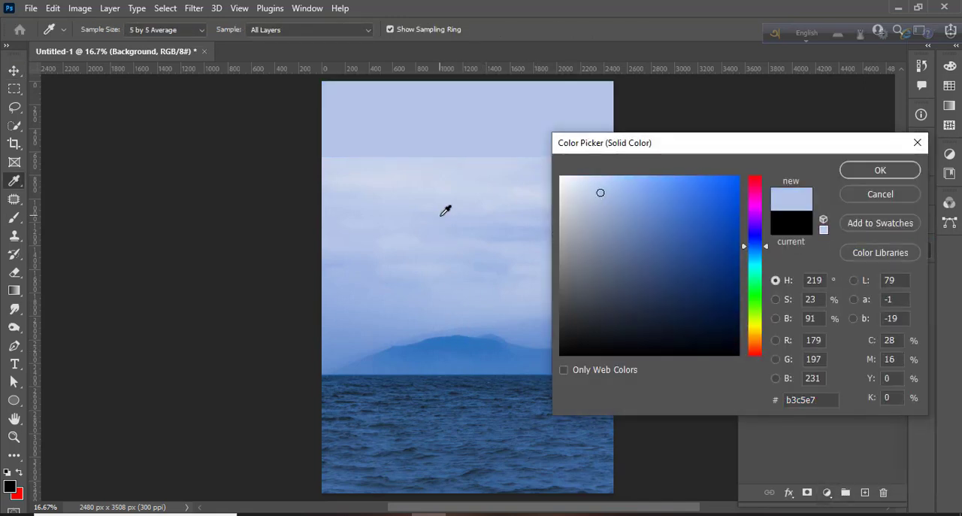
drag(657, 239, 652, 239)
click(880, 170)
Add a layer mask to the sea photo layer.
key(v)
click(814, 277)
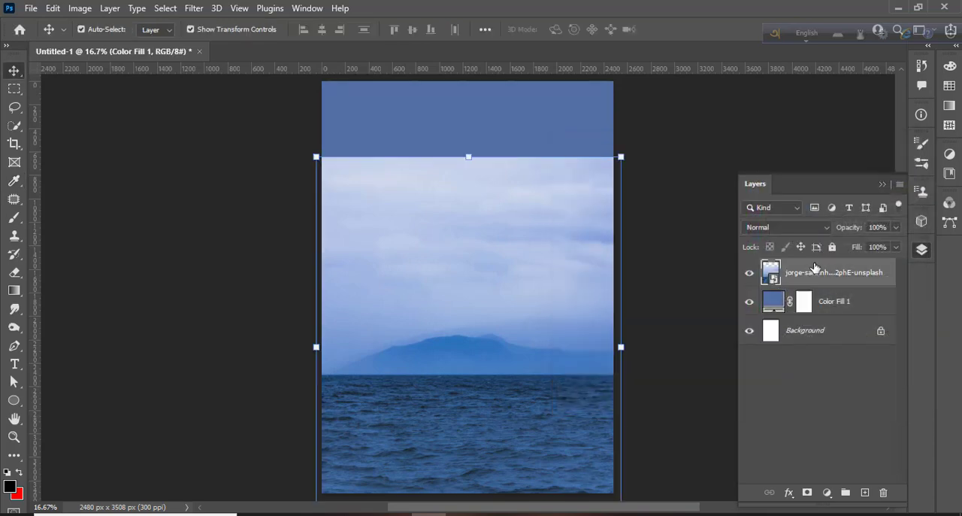
right_click(814, 277)
click(692, 294)
click(808, 493)
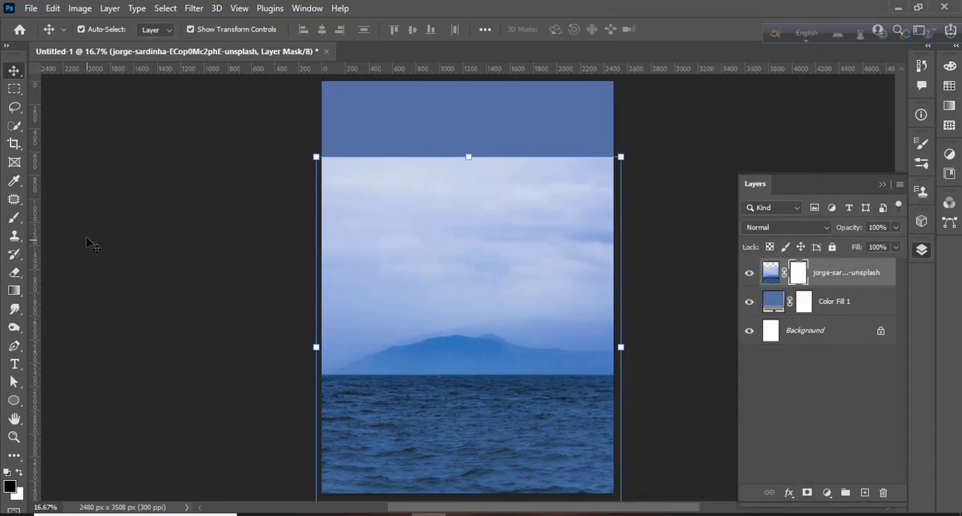
Apply a black-to-white gradient on the sea photo's mask to hide the sky above the horizon.
click(13, 292)
drag(499, 141, 492, 311)
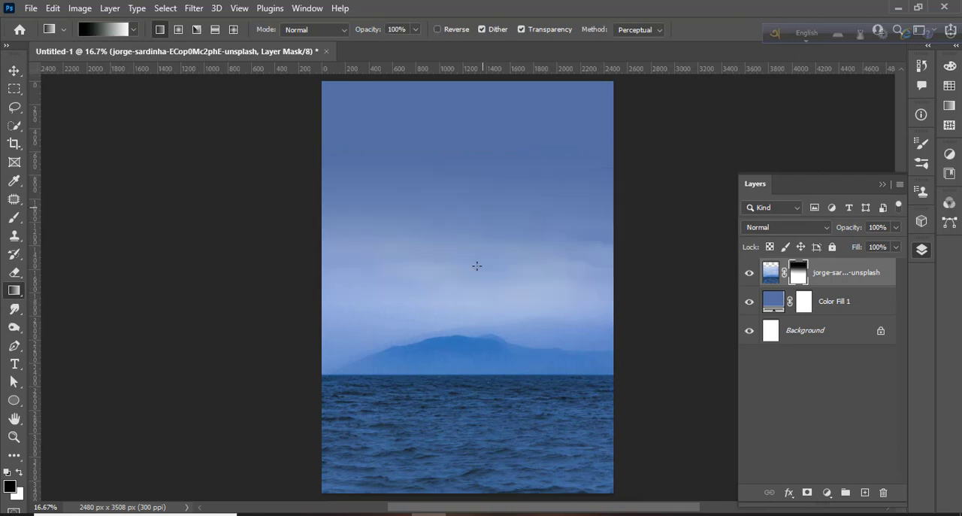
drag(476, 266, 470, 385)
key(ctrl+z)
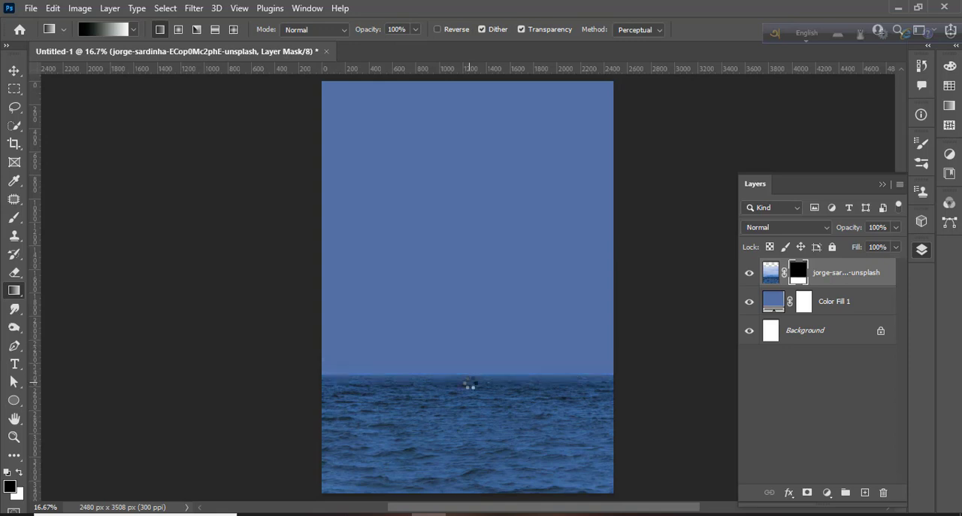
Apply a Gaussian Blur of about 84 pixels to the sea photo.
click(14, 71)
click(157, 206)
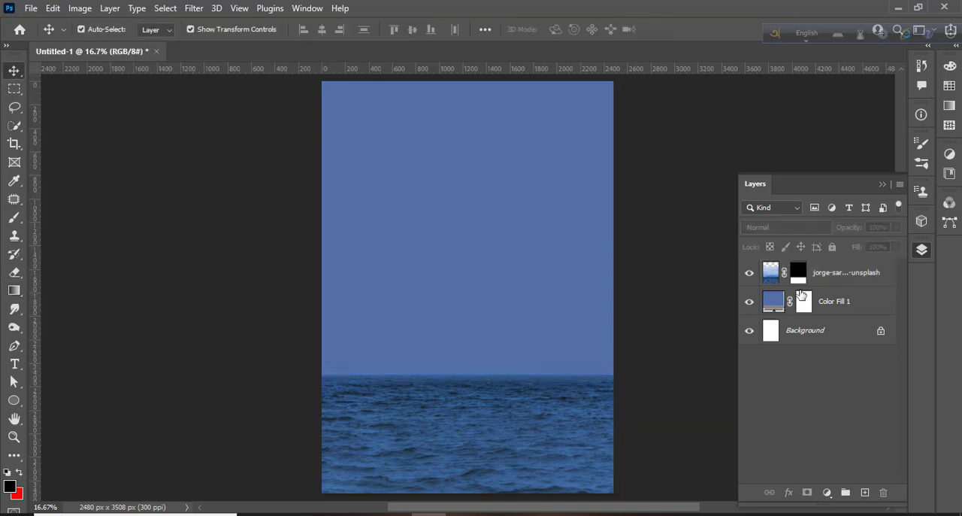
click(843, 272)
click(194, 8)
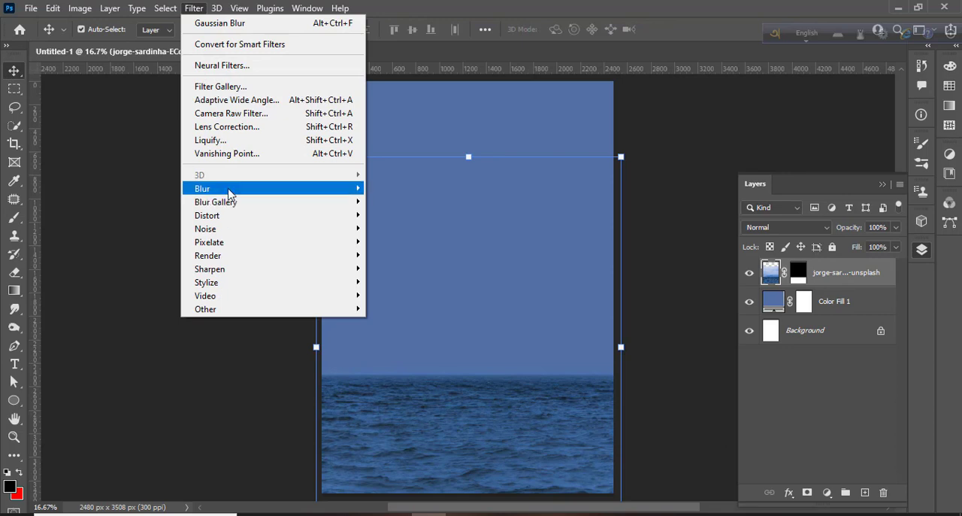
mouse_move(228, 188)
click(409, 236)
mouse_move(765, 446)
mouse_down()
mouse_move(739, 449)
mouse_move(751, 456)
mouse_up()
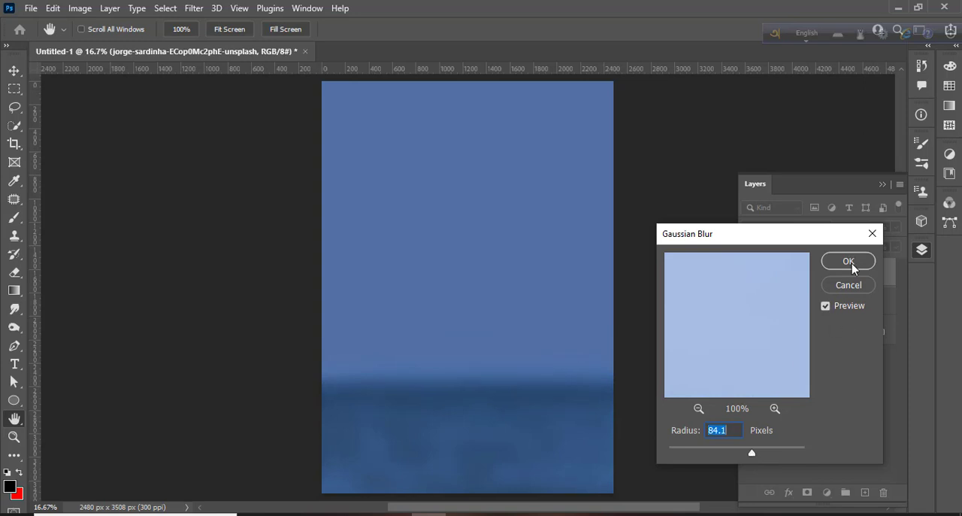
drag(751, 453, 746, 454)
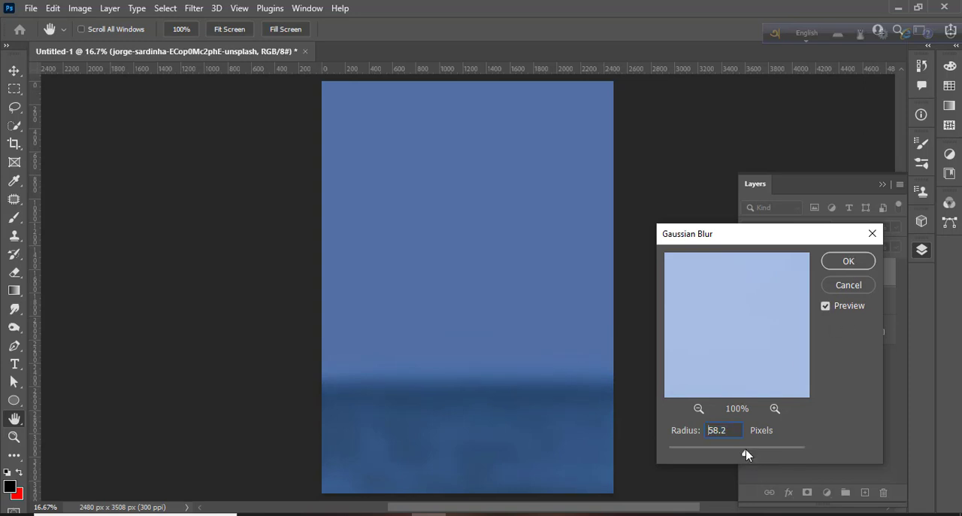
click(836, 264)
Change the Color Fill layer's color to a lighter teal blue.
key(v)
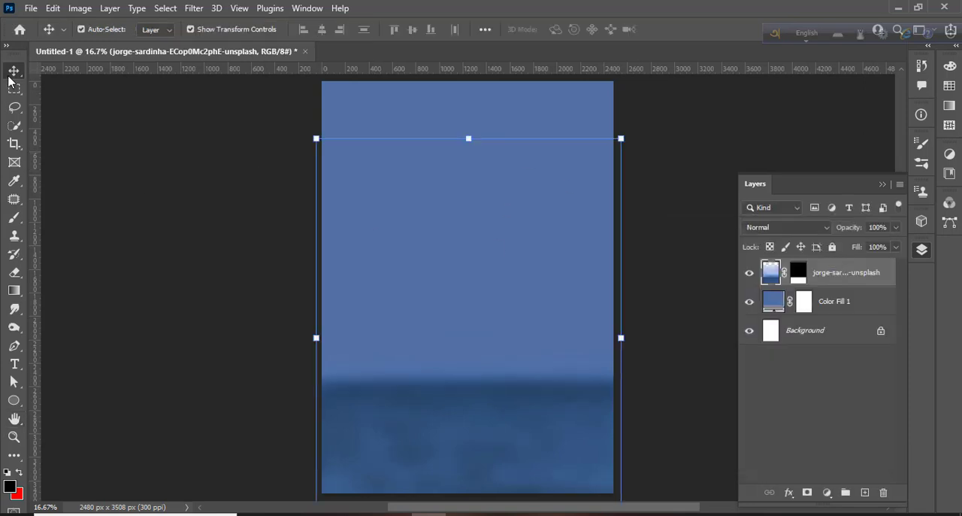
double_click(771, 302)
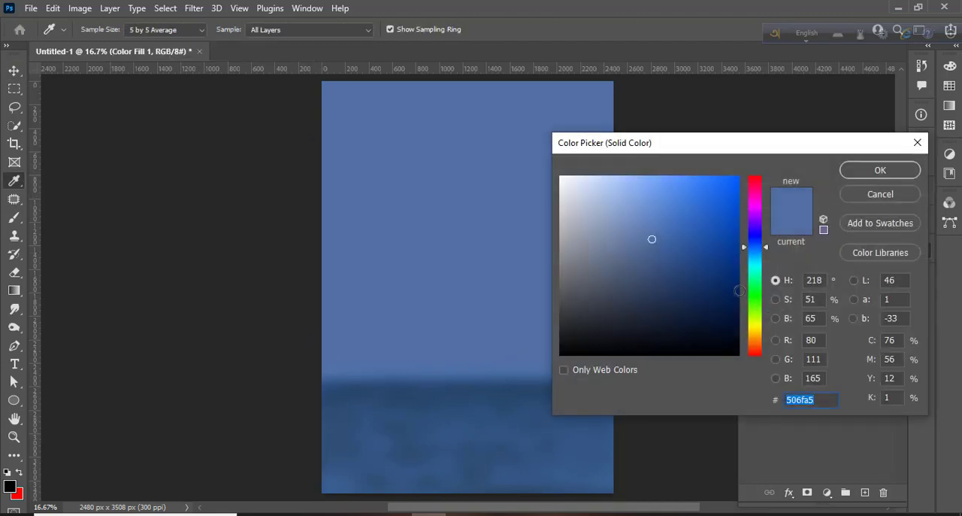
mouse_move(761, 248)
mouse_down()
mouse_move(765, 265)
mouse_move(768, 258)
mouse_up()
click(865, 172)
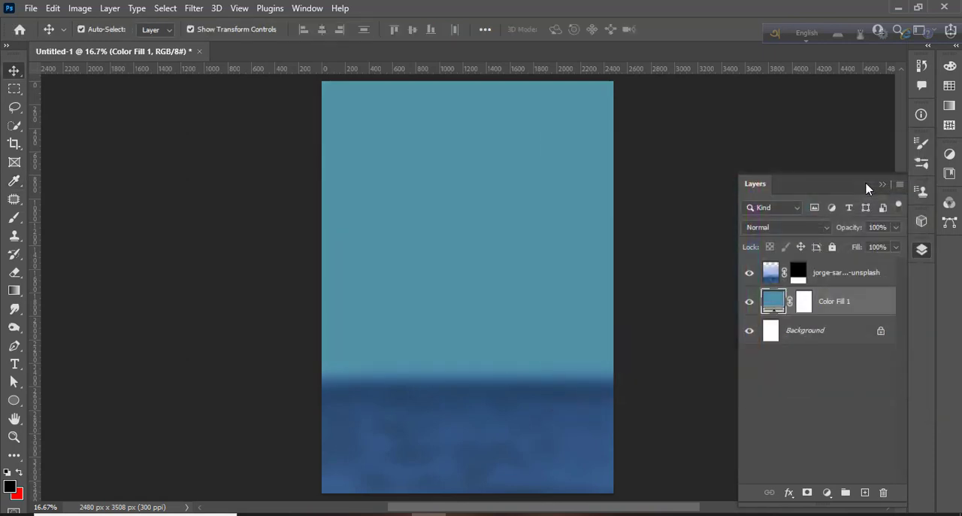
Place the stacked rocks PNG from the manipulation folder into the document.
click(189, 366)
key(alt+Tab)
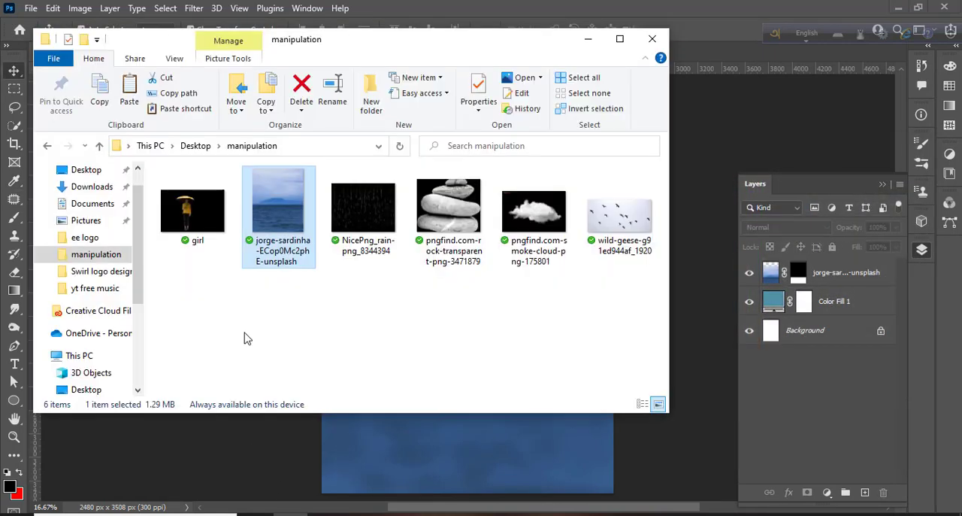
drag(449, 217, 476, 356)
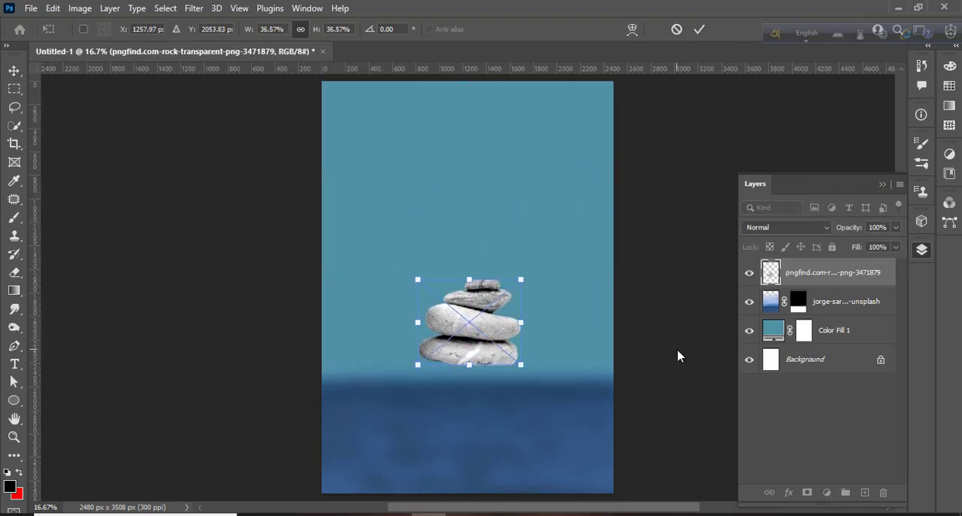
key(Return)
Create a new layer above the rocks and fill it with 50% Gray.
click(865, 492)
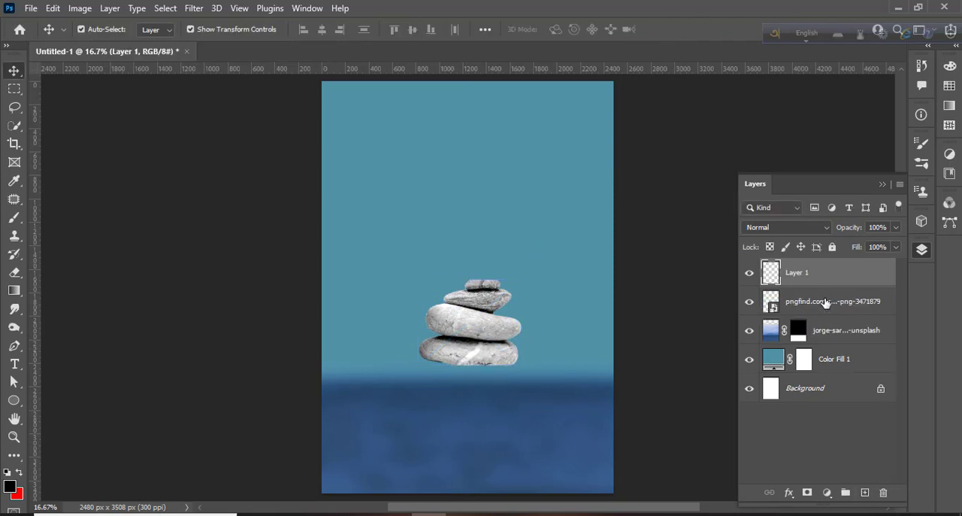
click(53, 8)
click(90, 226)
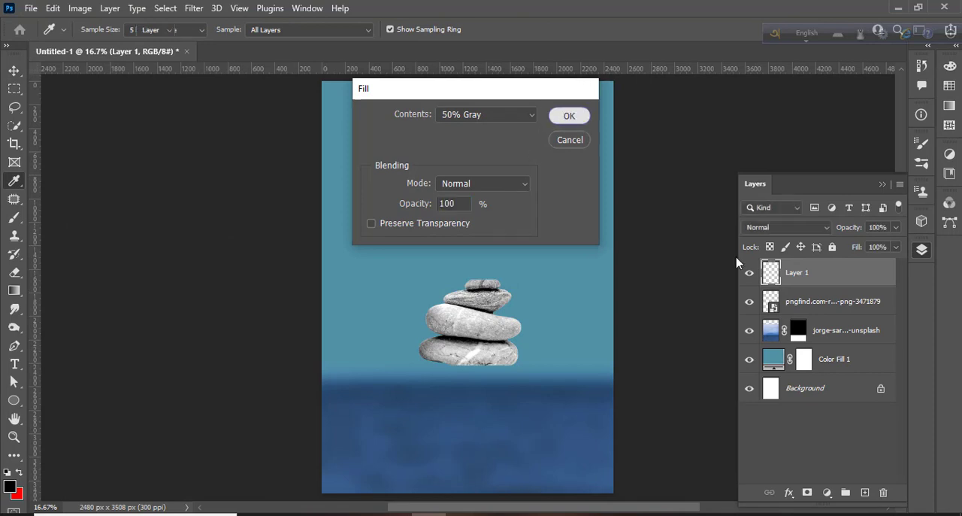
click(569, 115)
Clip the gray layer to the rocks and set its blend mode to Overlay.
right_click(848, 275)
click(714, 289)
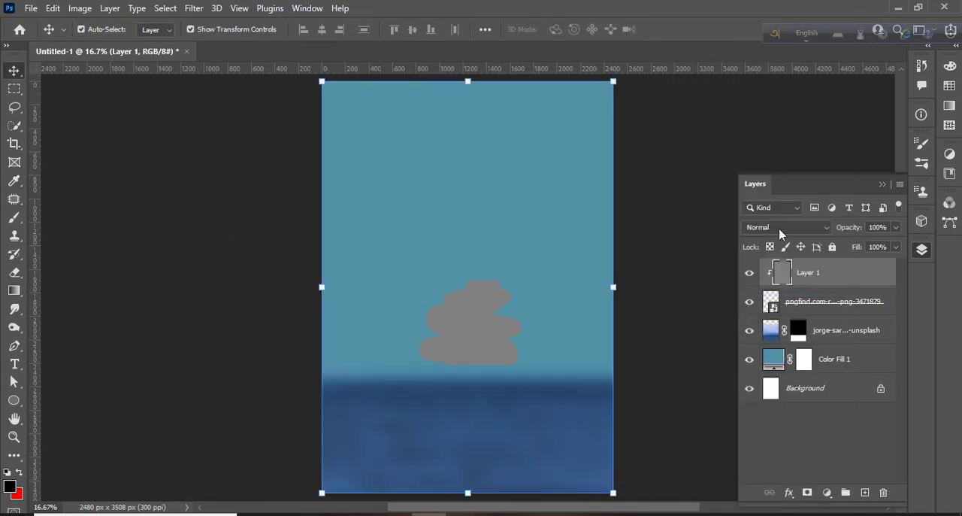
click(767, 226)
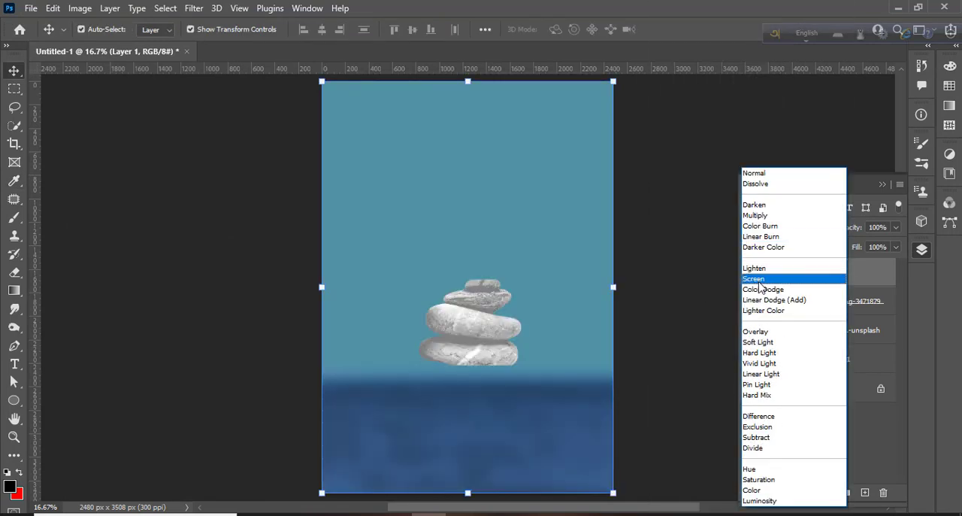
click(758, 332)
Darken parts of the rocks with the Burn tool on the gray overlay layer, adjusting the brush size.
click(15, 218)
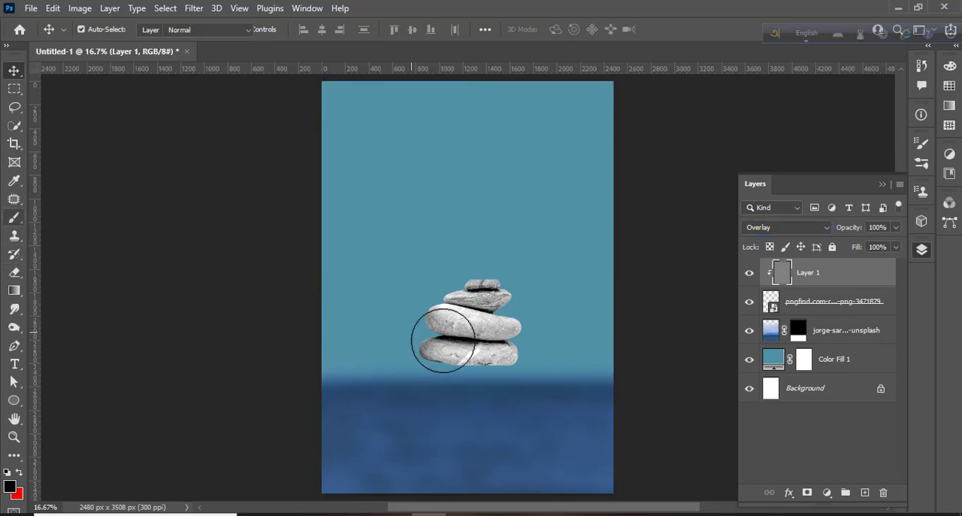
click(14, 327)
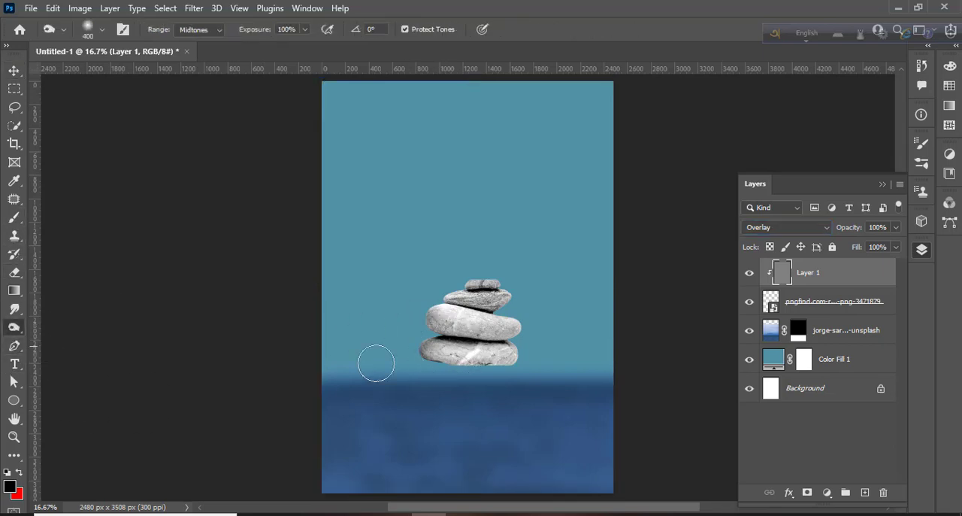
mouse_move(473, 355)
mouse_down()
mouse_move(505, 356)
mouse_move(495, 350)
mouse_move(504, 329)
mouse_move(483, 349)
mouse_move(439, 340)
mouse_move(469, 324)
mouse_move(454, 299)
mouse_move(509, 322)
mouse_move(444, 321)
mouse_move(456, 323)
mouse_move(463, 298)
mouse_move(505, 293)
mouse_move(442, 302)
mouse_move(476, 327)
mouse_move(461, 355)
mouse_up()
key(bracketleft)
key(bracketleft)
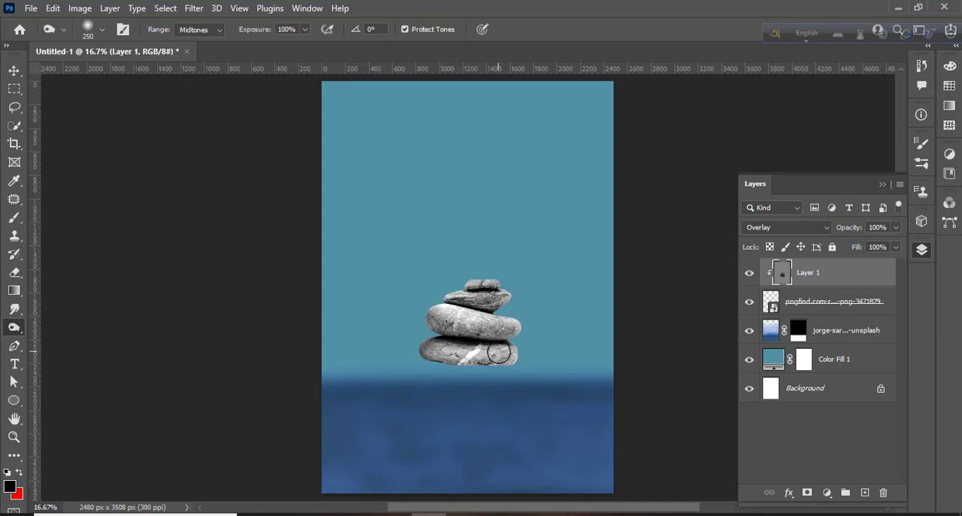
key(bracketright)
key(bracketright)
key(bracketright)
mouse_move(465, 329)
mouse_down()
mouse_move(478, 329)
mouse_move(480, 304)
mouse_move(461, 307)
mouse_move(466, 328)
mouse_move(443, 376)
mouse_move(453, 350)
mouse_move(490, 352)
mouse_up()
key(bracketleft)
key(bracketleft)
key(bracketleft)
key(bracketleft)
key(bracketleft)
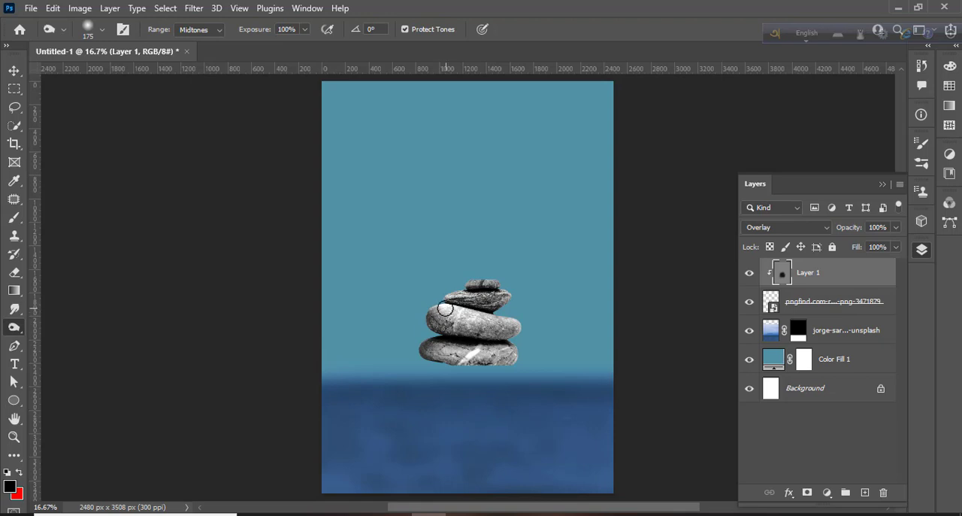
Create a new layer and paint a large soft black dot below the rocks.
key(v)
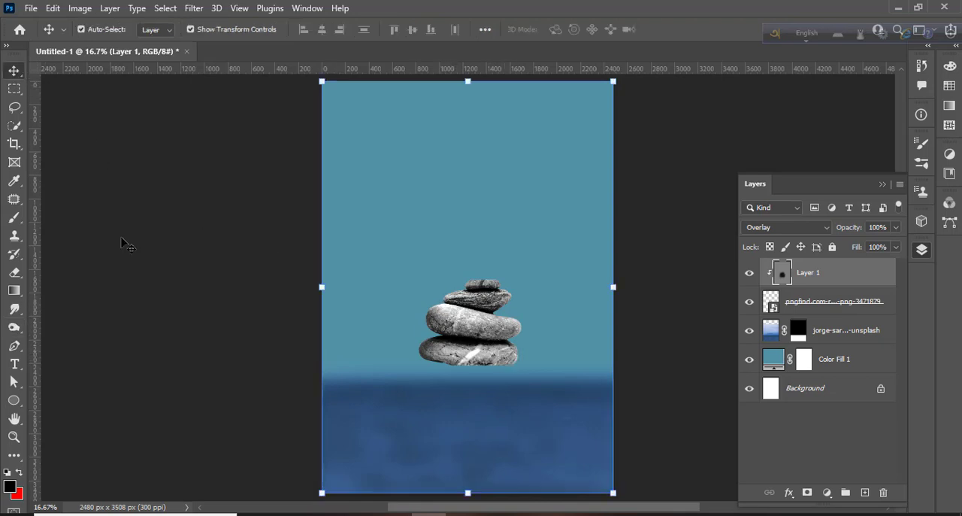
click(120, 242)
click(833, 287)
click(865, 492)
click(14, 218)
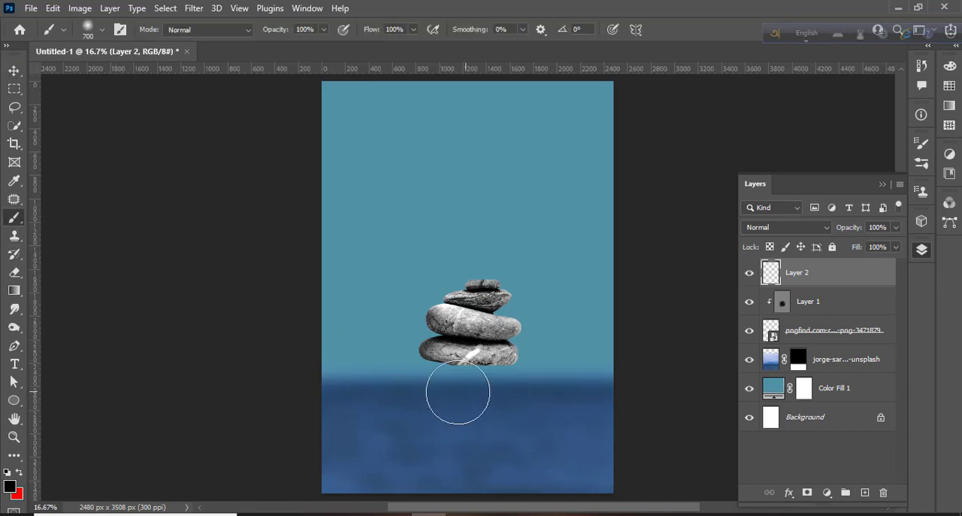
click(459, 403)
Transform the black dot into a wide, flat ellipse to form the rocks' shadow.
key(v)
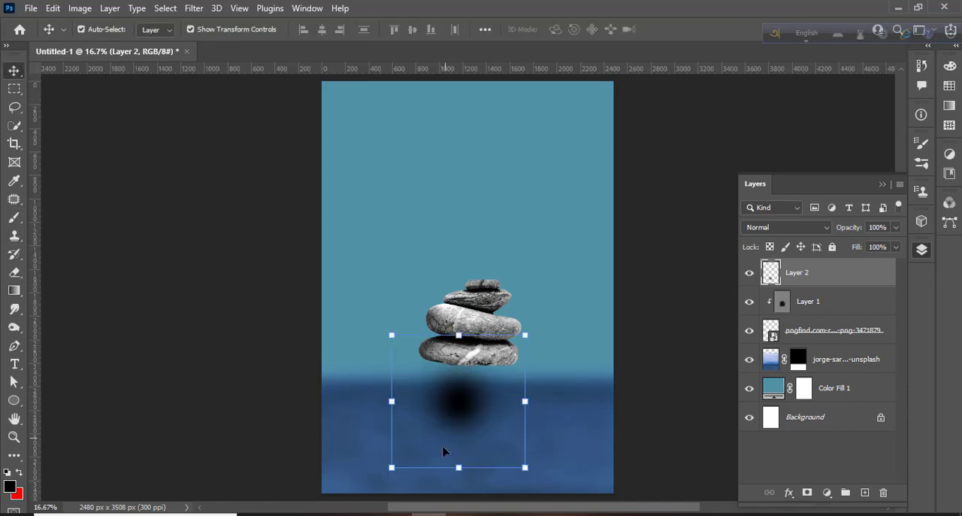
mouse_move(458, 469)
mouse_down()
mouse_move(458, 333)
mouse_move(465, 393)
mouse_up()
drag(531, 401, 563, 419)
drag(397, 379, 359, 370)
drag(486, 399, 463, 403)
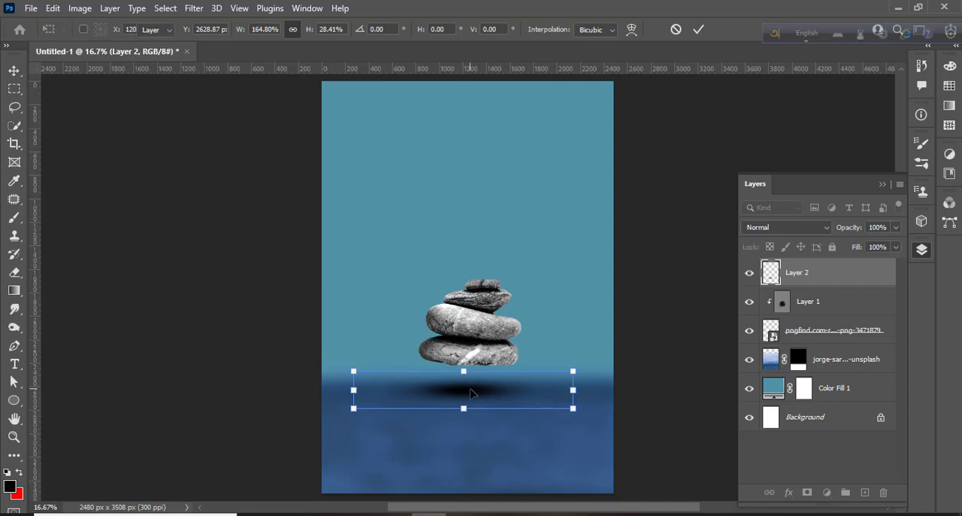
key(Return)
Move the shadow up closer to the bottom of the rocks.
click(689, 256)
click(482, 388)
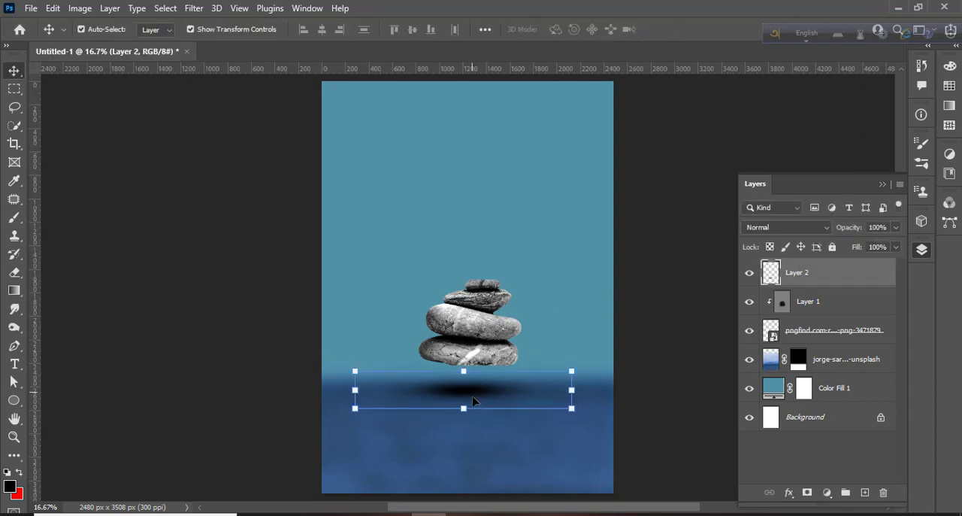
drag(467, 418, 474, 383)
click(642, 329)
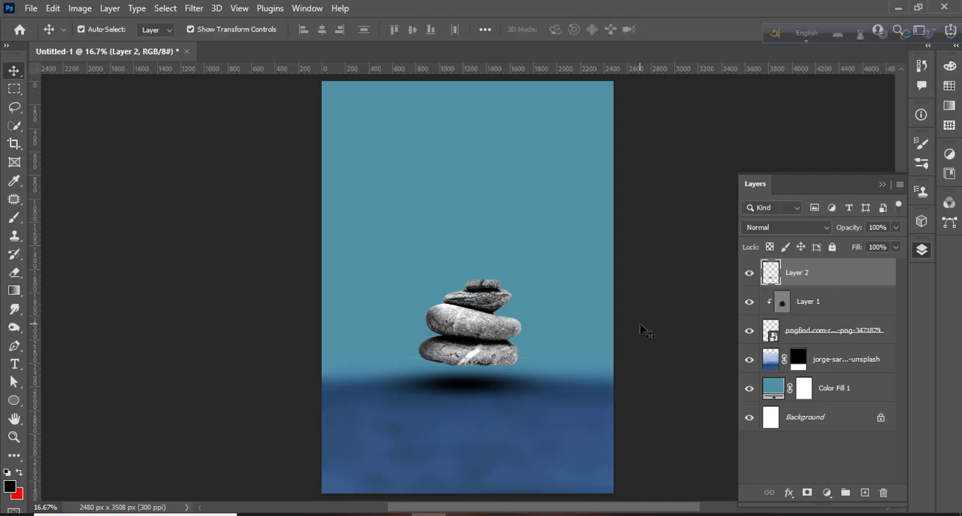
click(642, 331)
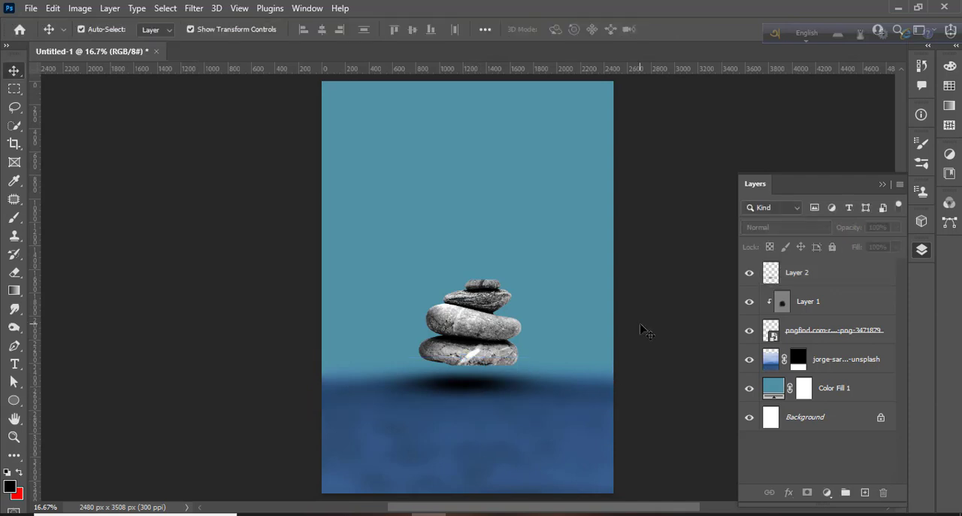
Place the girl image and scale it down so she stands on top of the rocks.
click(811, 279)
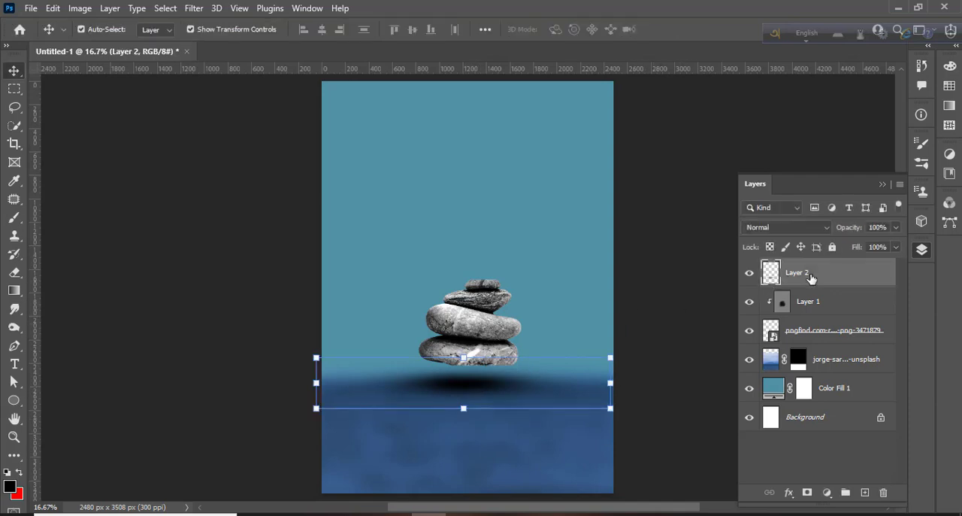
click(291, 514)
drag(196, 235, 491, 434)
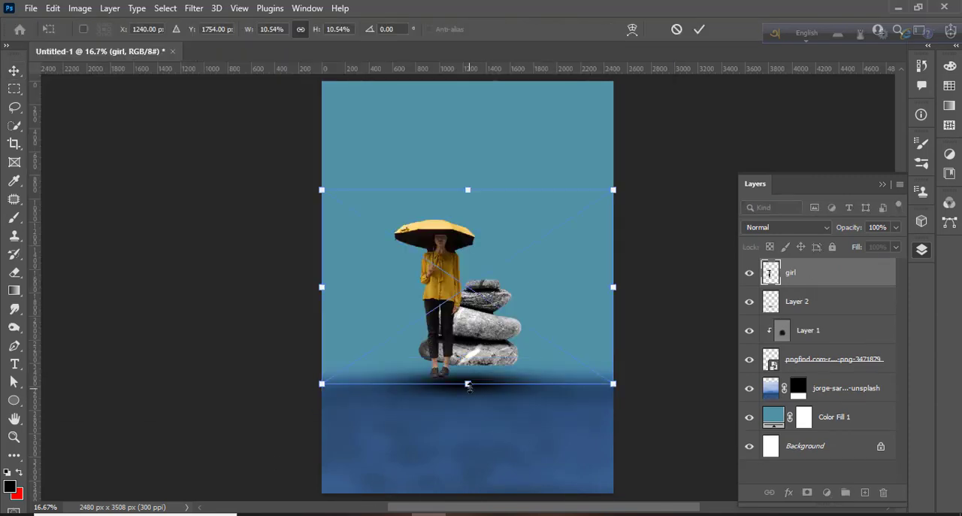
drag(467, 385, 467, 303)
drag(458, 256, 487, 253)
click(698, 29)
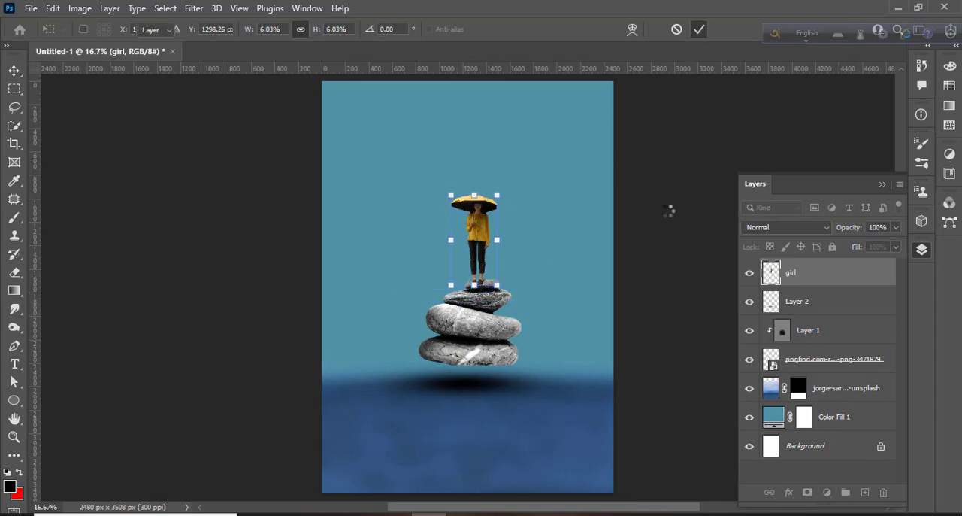
Place the smoke cloud image from the manipulation folder into the composition.
click(329, 514)
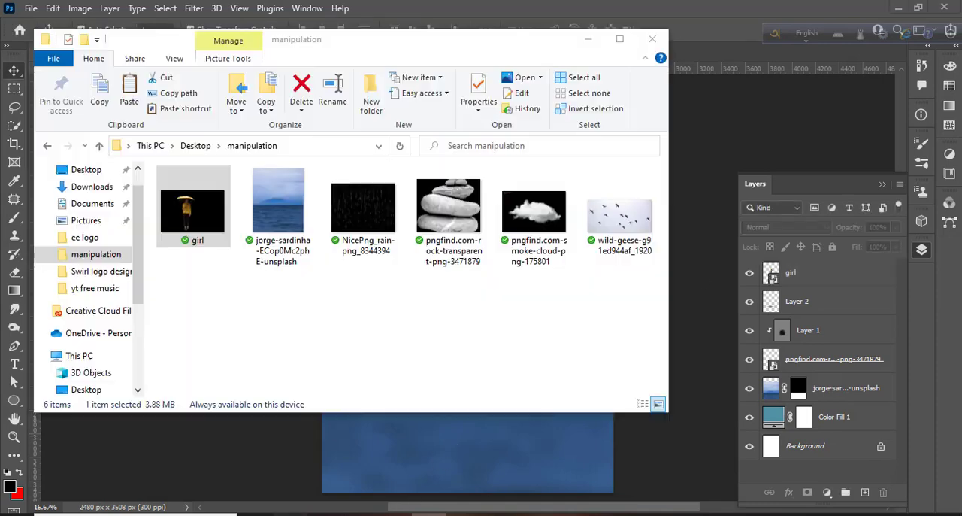
drag(534, 226, 477, 426)
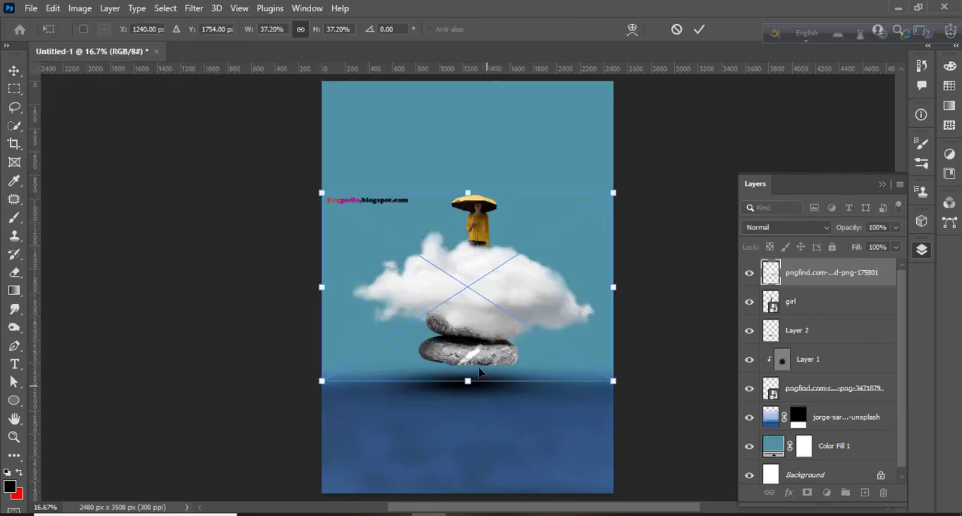
key(Return)
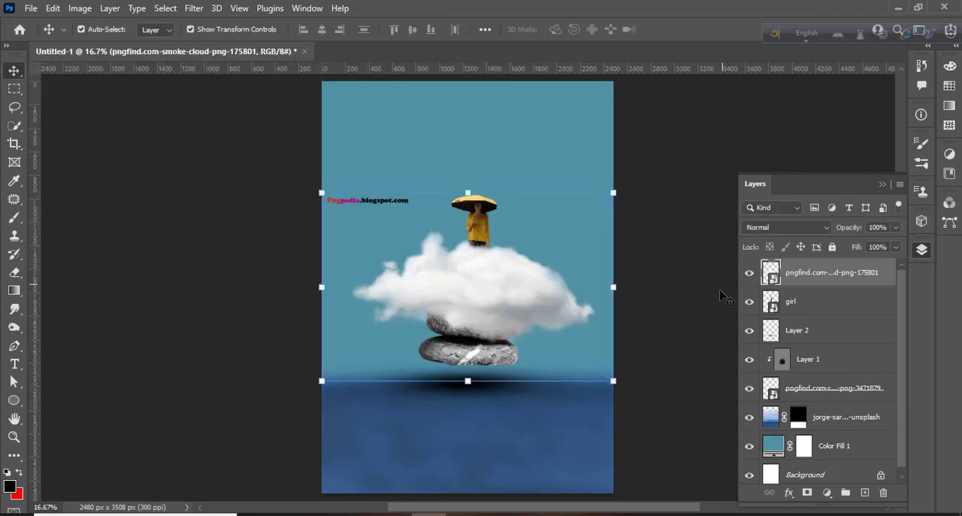
Rasterize the cloud layer.
right_click(798, 275)
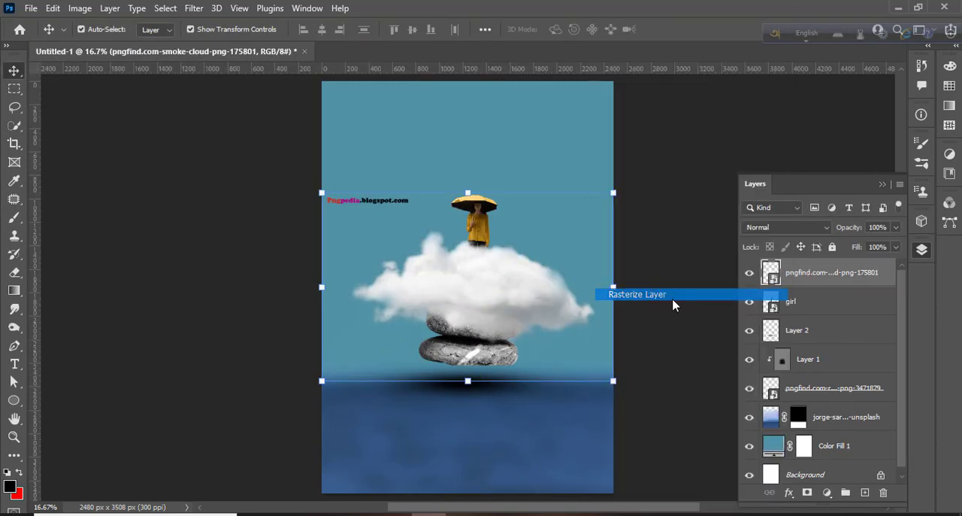
click(673, 300)
click(14, 272)
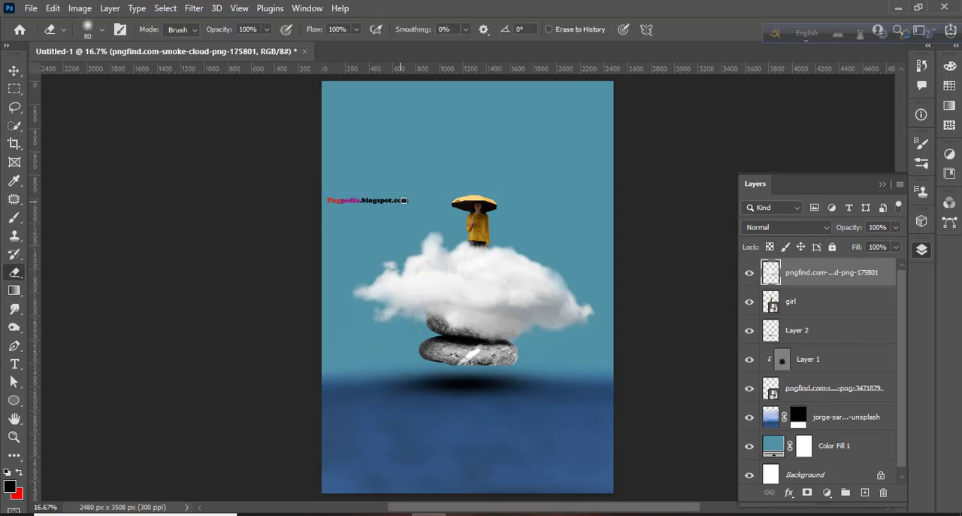
Move the cloud above the girl and drop its layer below Layer 2 in the stack.
click(14, 70)
drag(489, 279, 487, 135)
drag(825, 278, 866, 347)
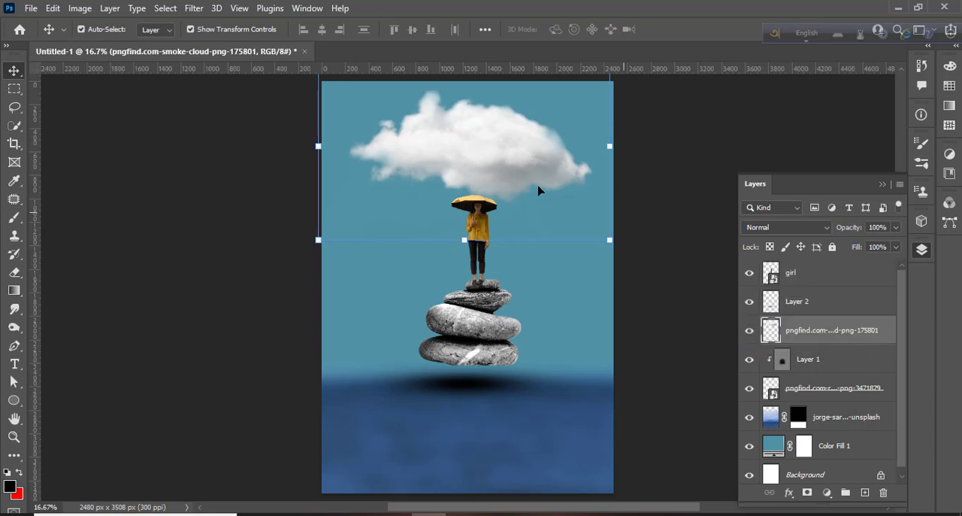
Scale the cloud down to about 66% and position it centred above the girl's umbrella.
drag(520, 173, 512, 189)
drag(601, 254, 507, 192)
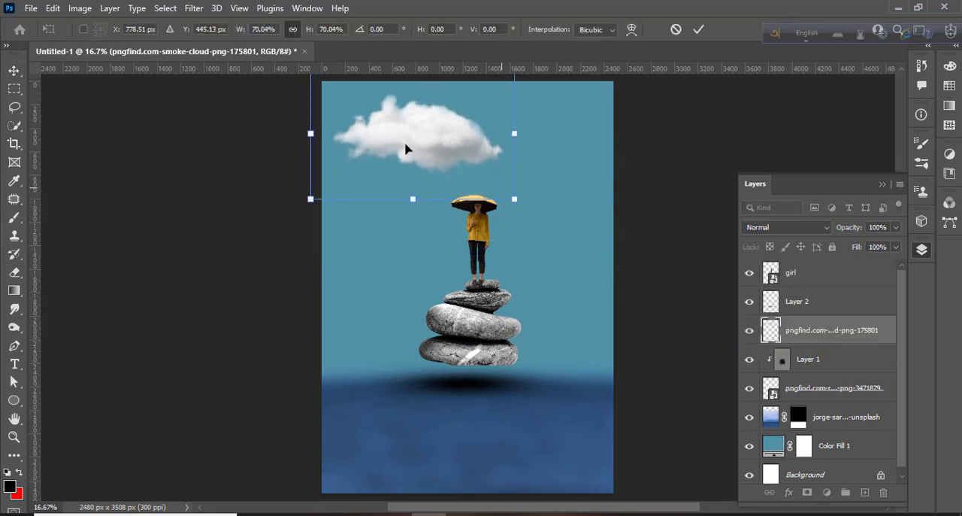
drag(406, 149, 469, 145)
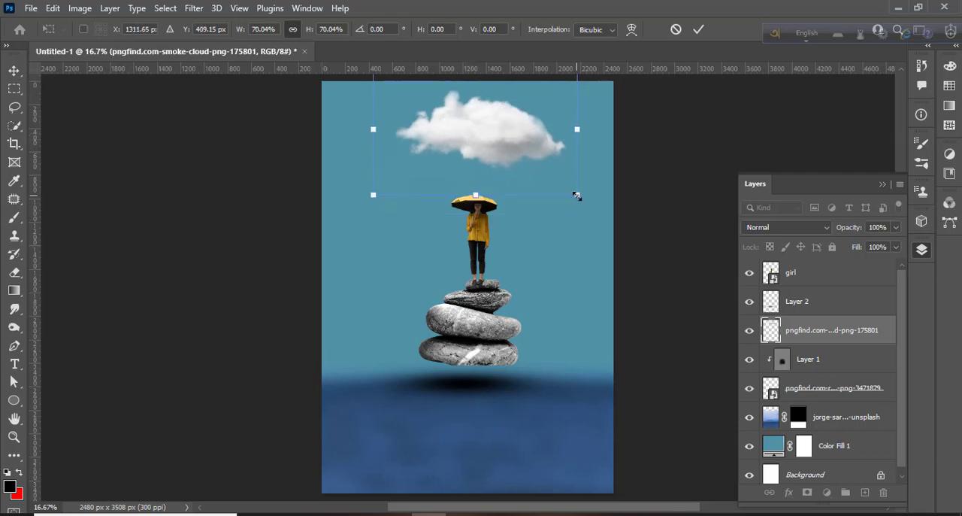
drag(577, 196, 565, 188)
drag(494, 133, 501, 146)
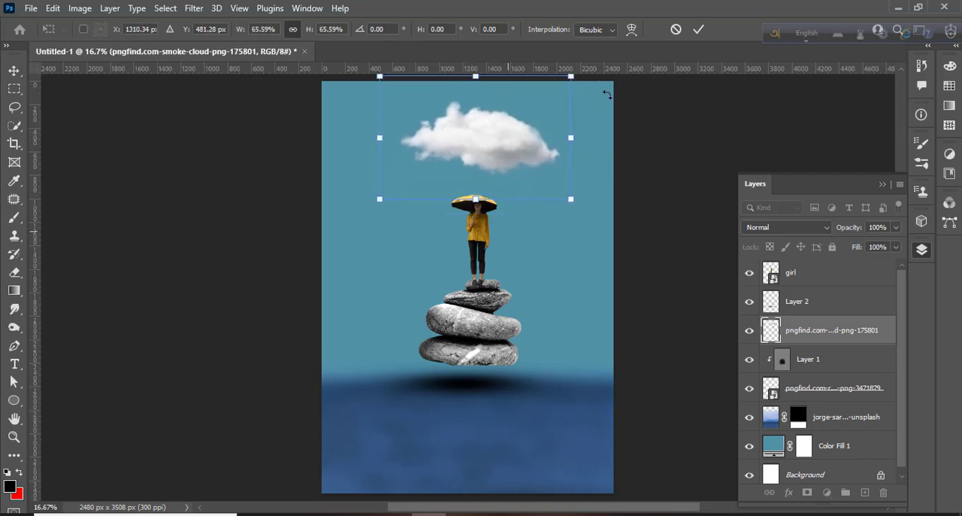
click(698, 29)
click(651, 198)
Place the rain image from the manipulation folder over the cloud.
click(291, 515)
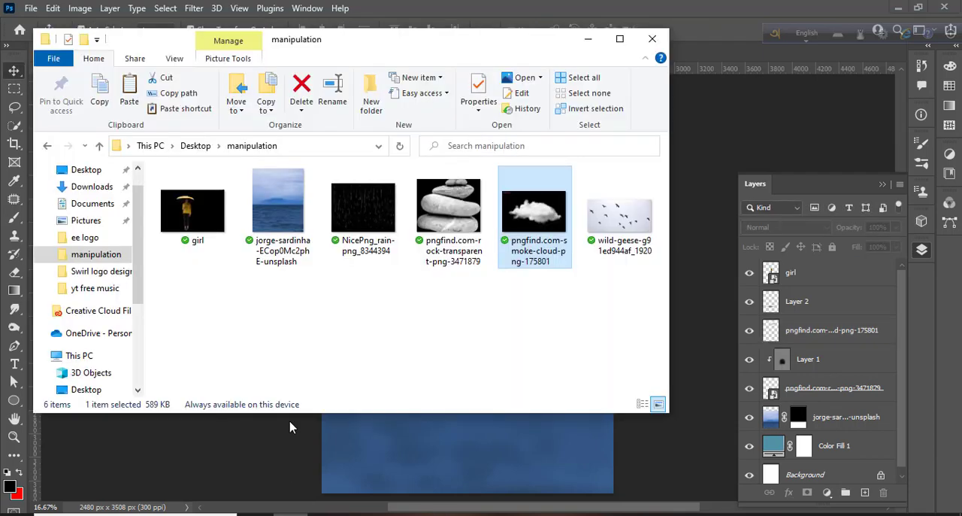
drag(361, 221, 468, 286)
drag(485, 226, 485, 172)
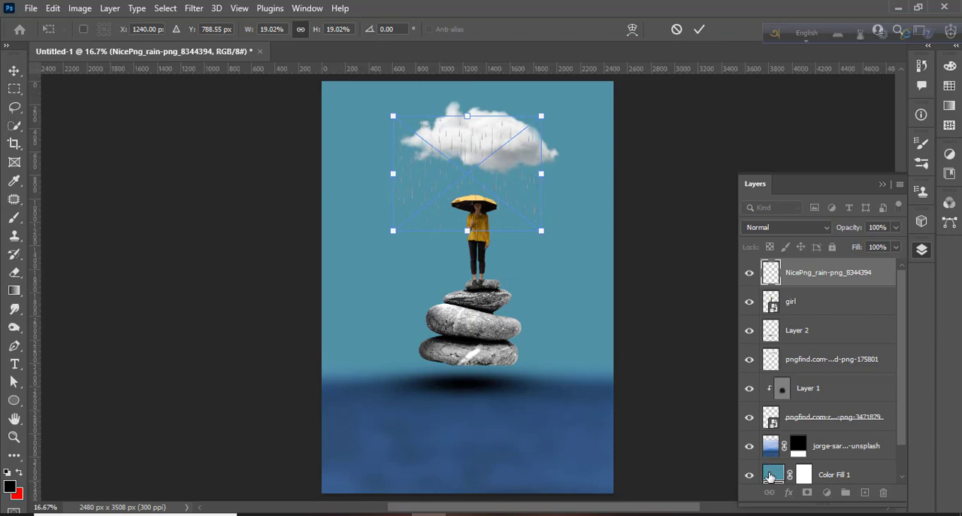
Change the Color Fill 1 layer's colour to a darker teal, 1a4e5d.
click(768, 476)
double_click(768, 477)
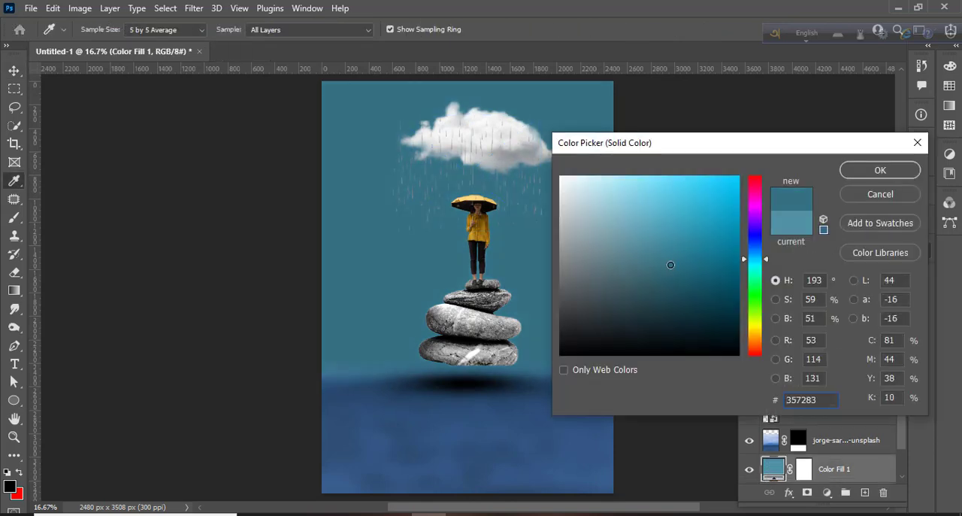
mouse_move(672, 265)
mouse_down()
mouse_move(694, 293)
mouse_move(687, 286)
mouse_up()
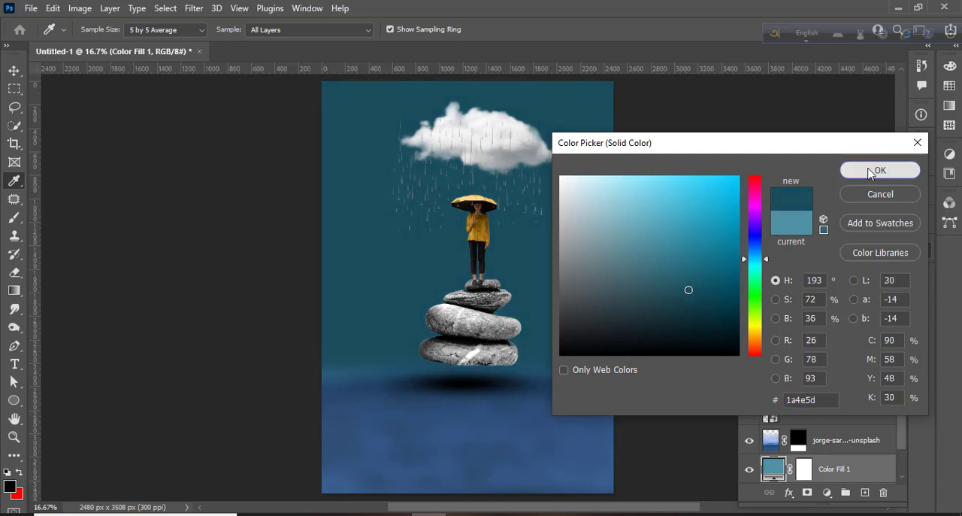
click(878, 170)
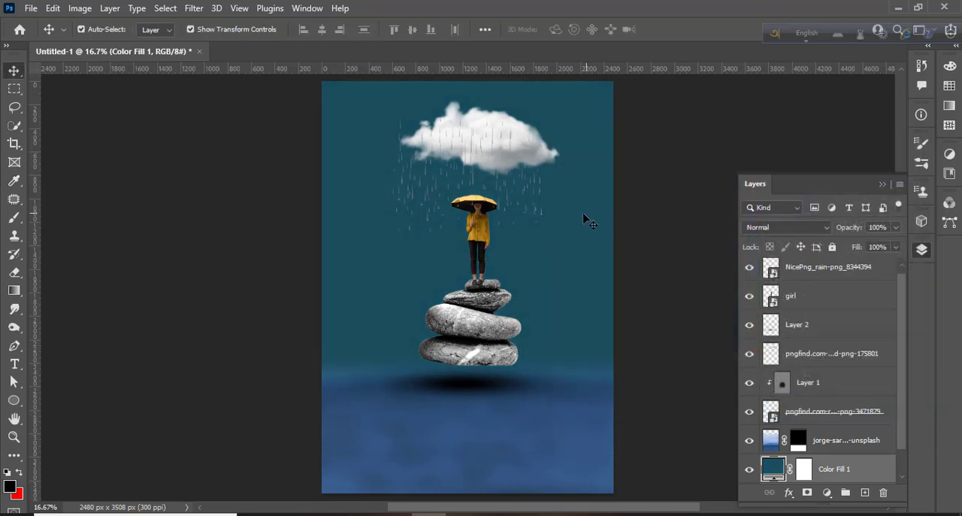
Narrow the rain image and centre it between the cloud and the umbrella.
click(802, 275)
drag(549, 234, 491, 225)
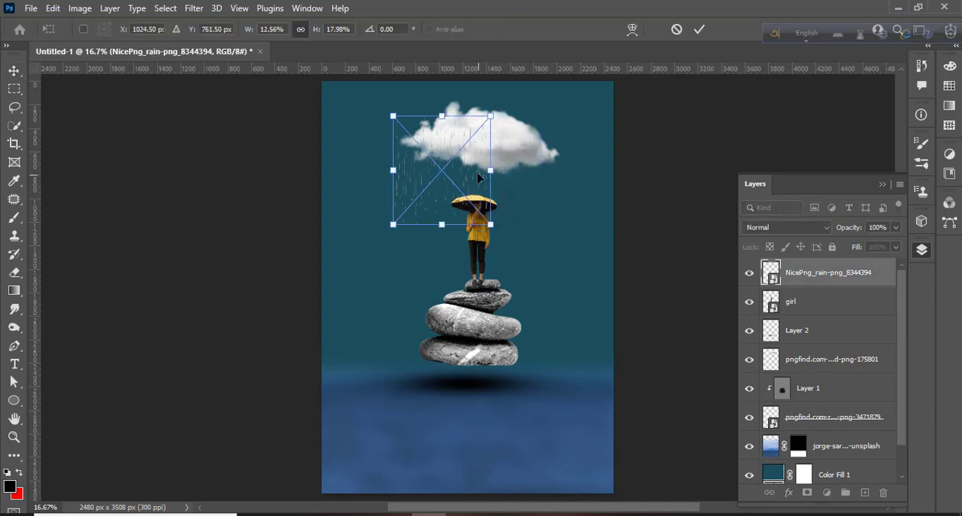
drag(479, 178, 515, 184)
key(Return)
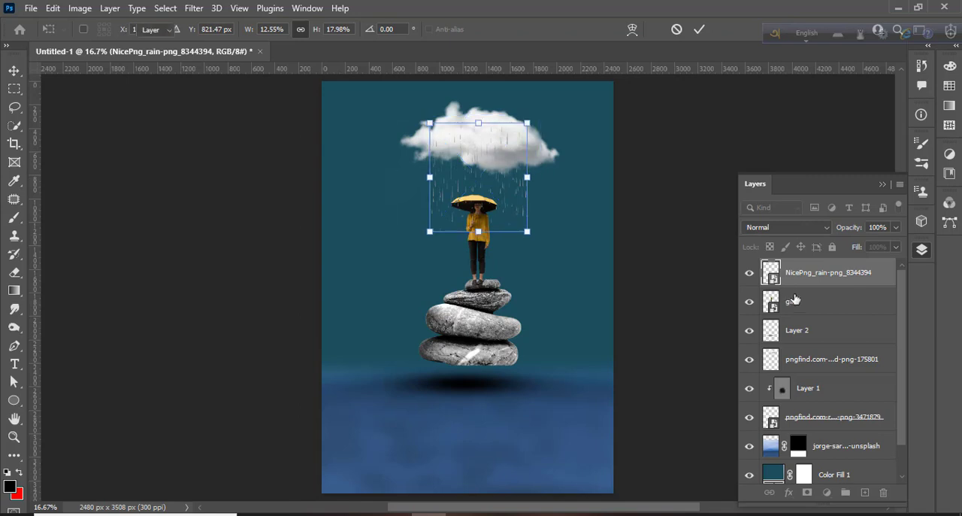
Reorder the layers, moving Layer 2 above the girl and the cloud layer to the top of the stack.
drag(785, 279, 816, 271)
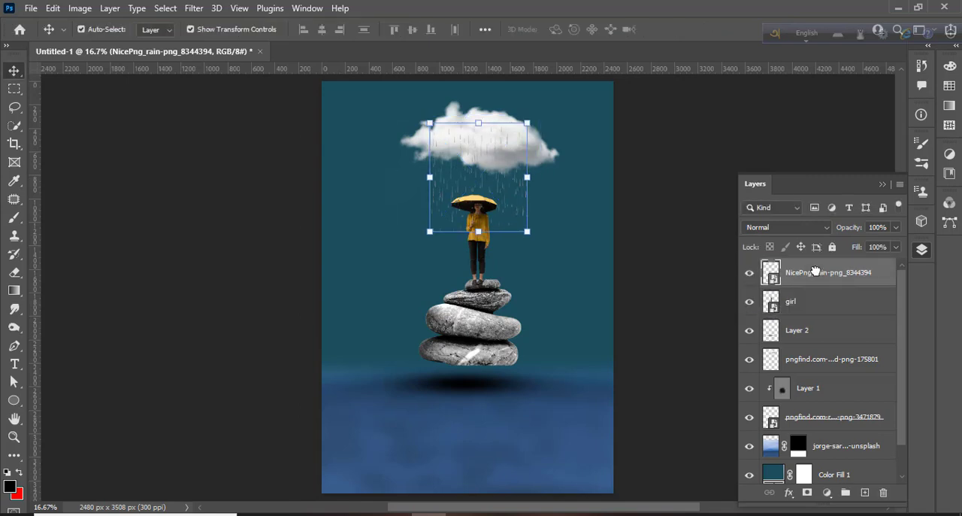
drag(810, 334, 810, 312)
click(749, 332)
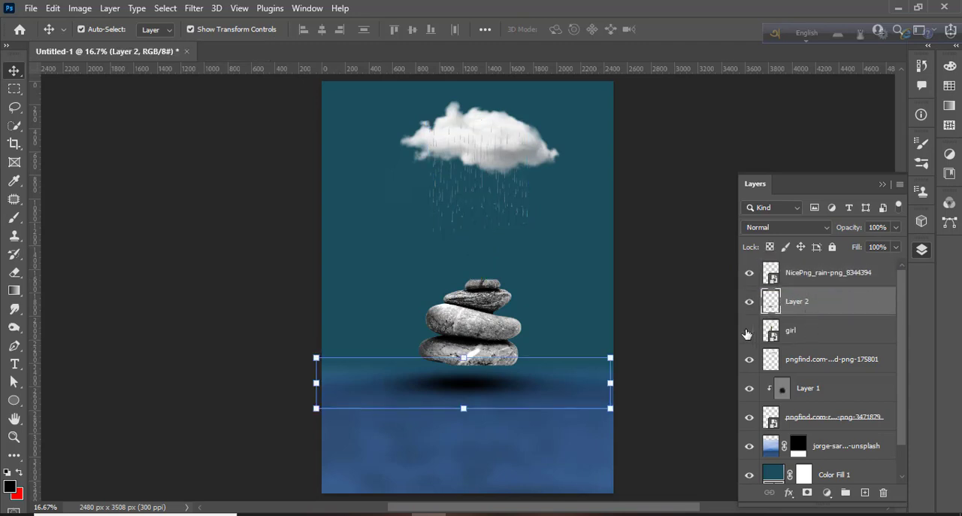
click(748, 333)
click(516, 151)
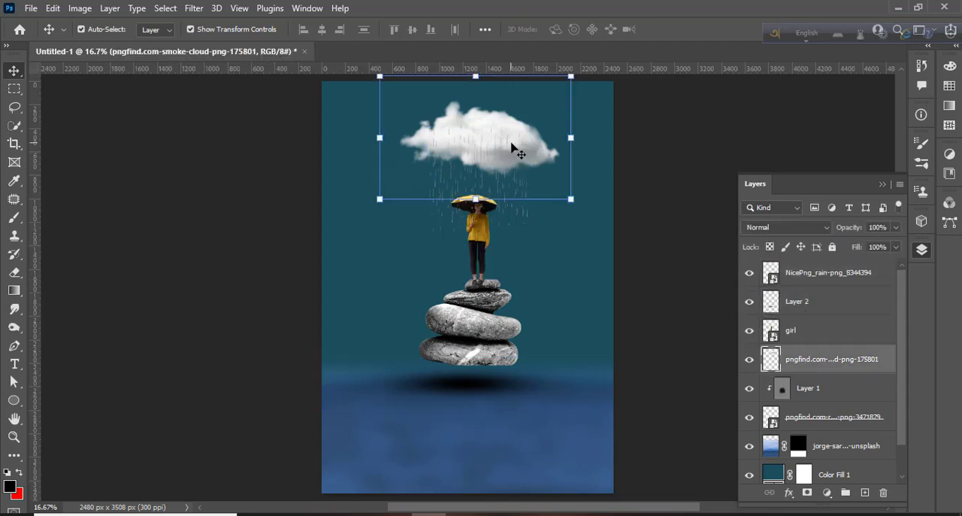
drag(842, 349, 827, 272)
click(714, 269)
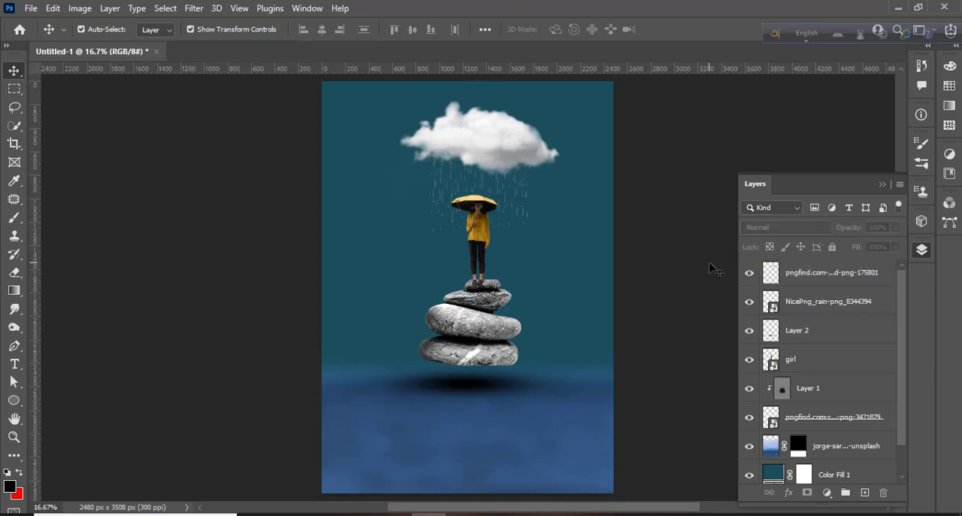
scroll(710, 298, up, 1)
click(832, 269)
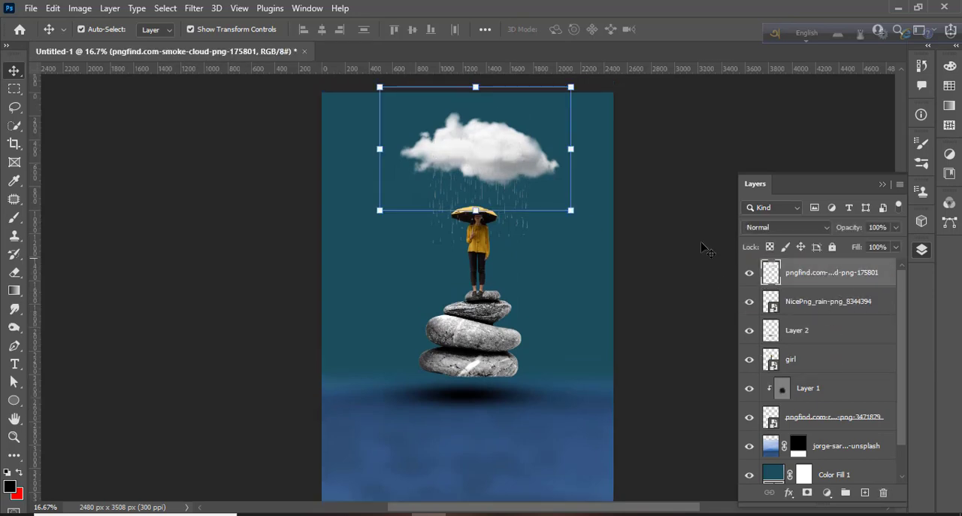
click(703, 246)
Place the wild geese image beside the cloud's upper right and set its blend mode to Darken.
click(292, 515)
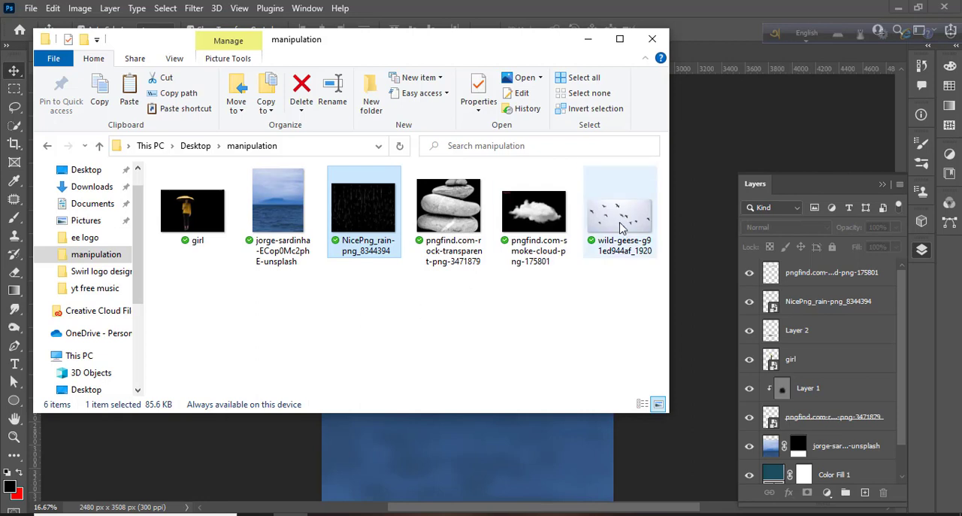
drag(622, 226, 437, 441)
drag(613, 371, 425, 274)
drag(401, 244, 590, 143)
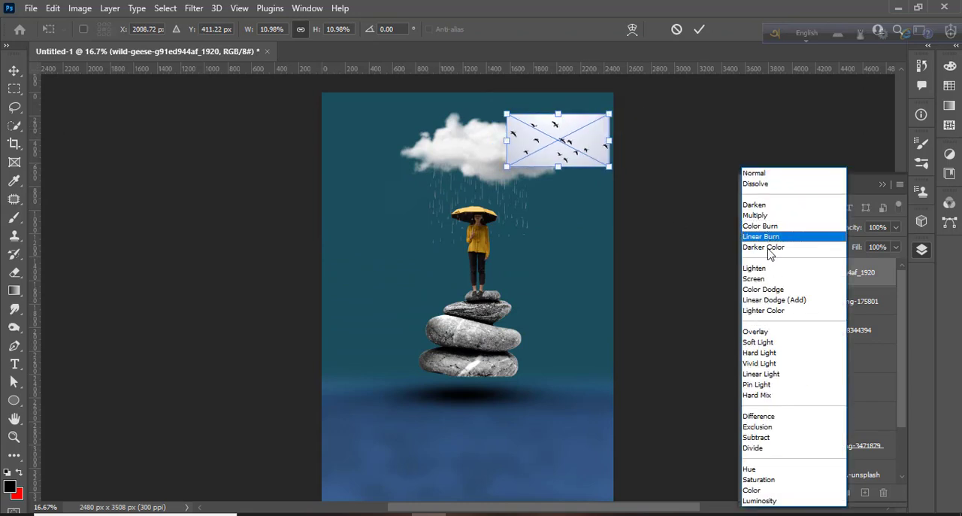
click(755, 206)
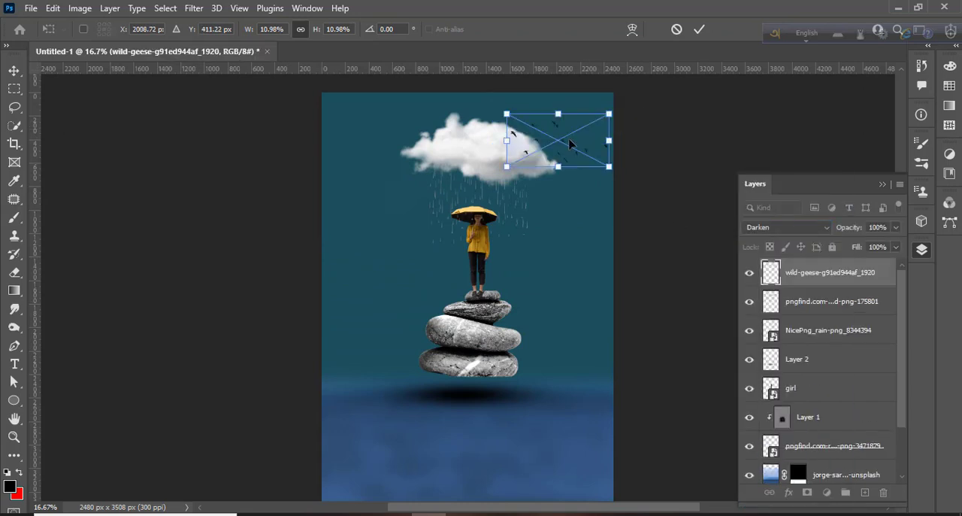
Commit the geese placement and move the flock to the left of the cloud.
drag(570, 143, 565, 158)
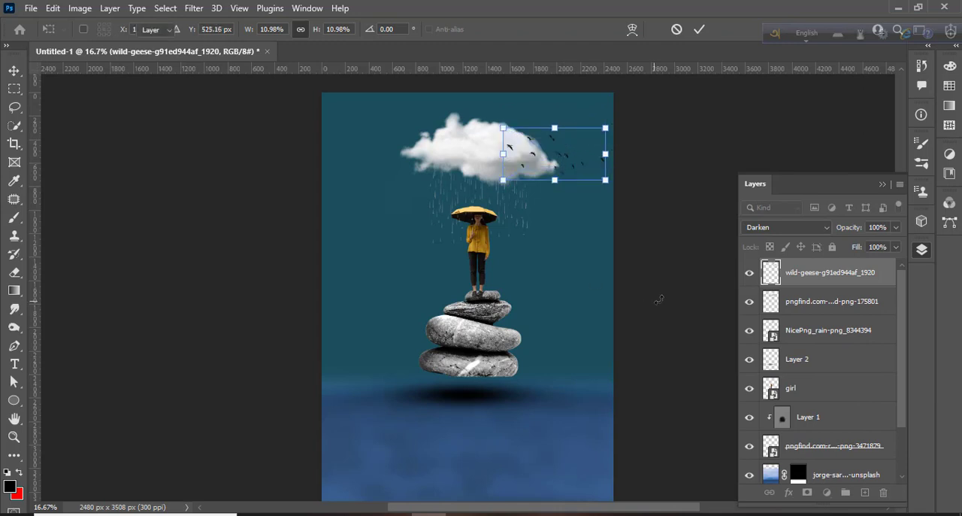
key(Return)
click(562, 152)
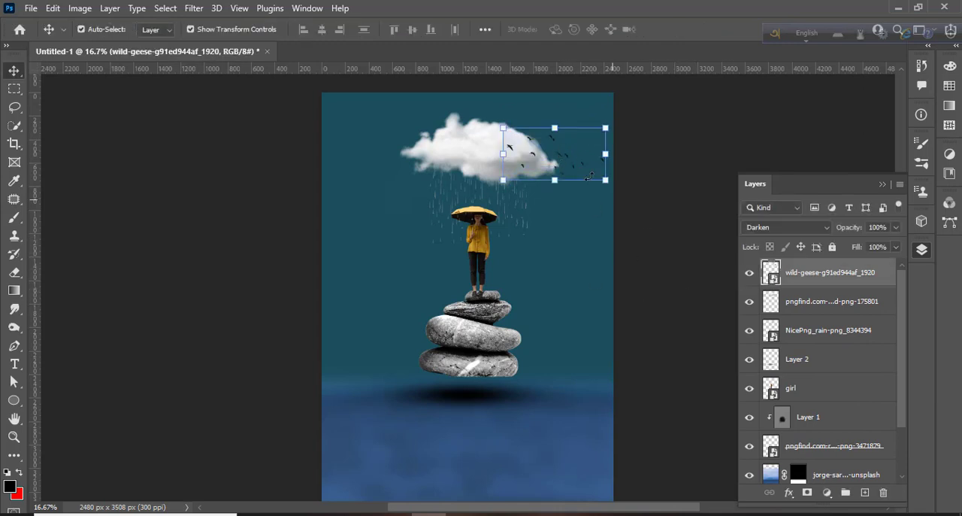
drag(571, 164, 401, 173)
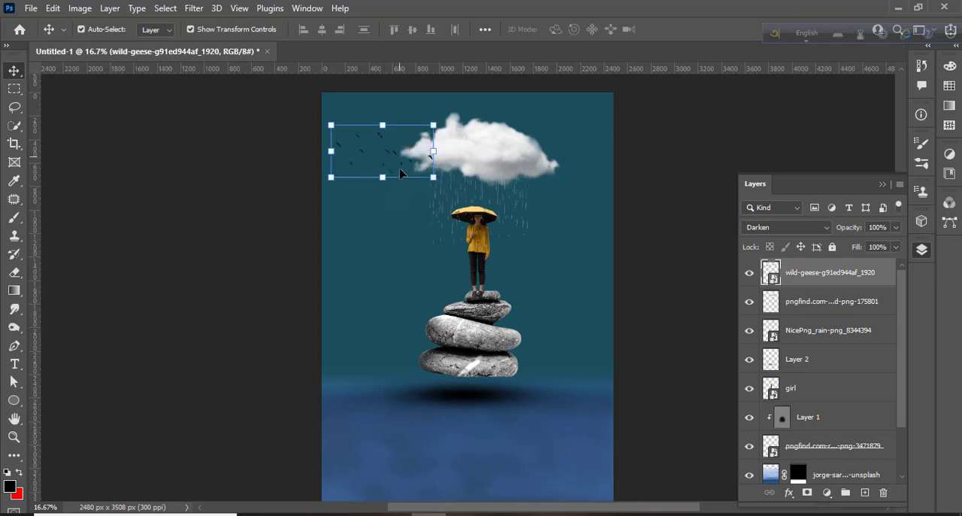
Duplicate the geese layer and position the two flocks left of the girl and at the upper right corner.
drag(832, 280, 865, 493)
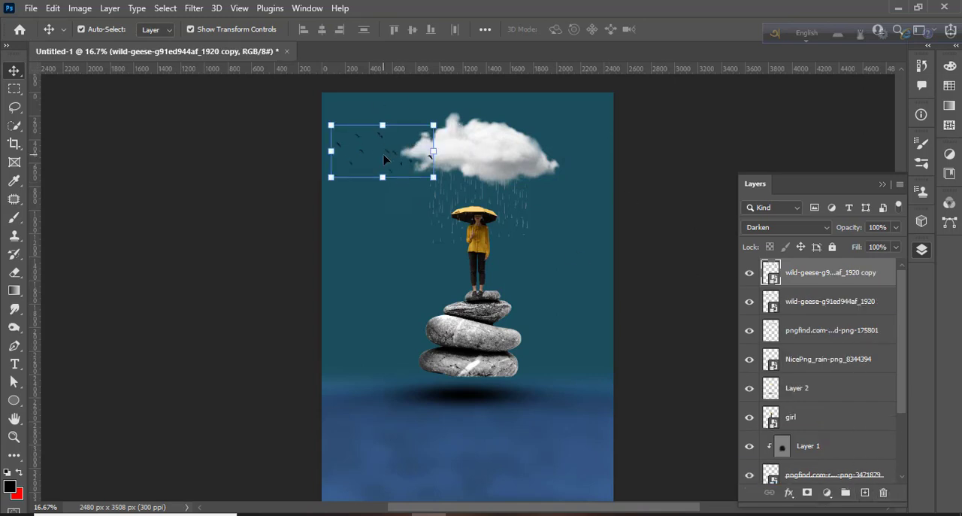
drag(384, 155, 378, 236)
click(690, 201)
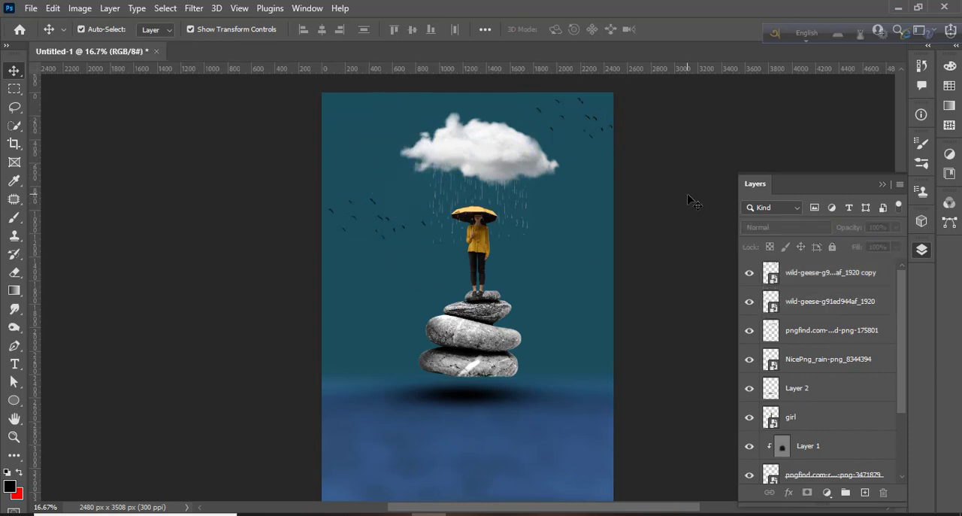
Add a Brightness/Contrast adjustment layer at the top and set Brightness to 9.
click(825, 275)
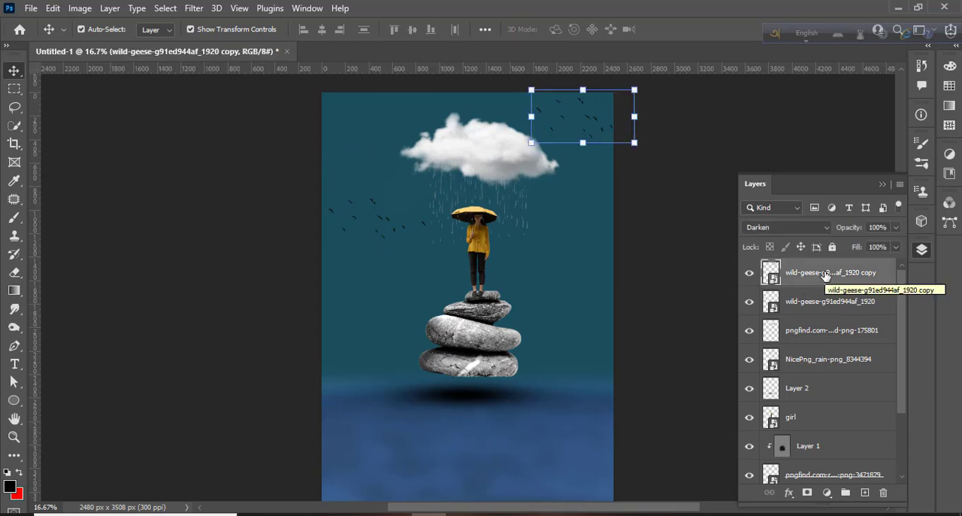
click(827, 492)
click(853, 300)
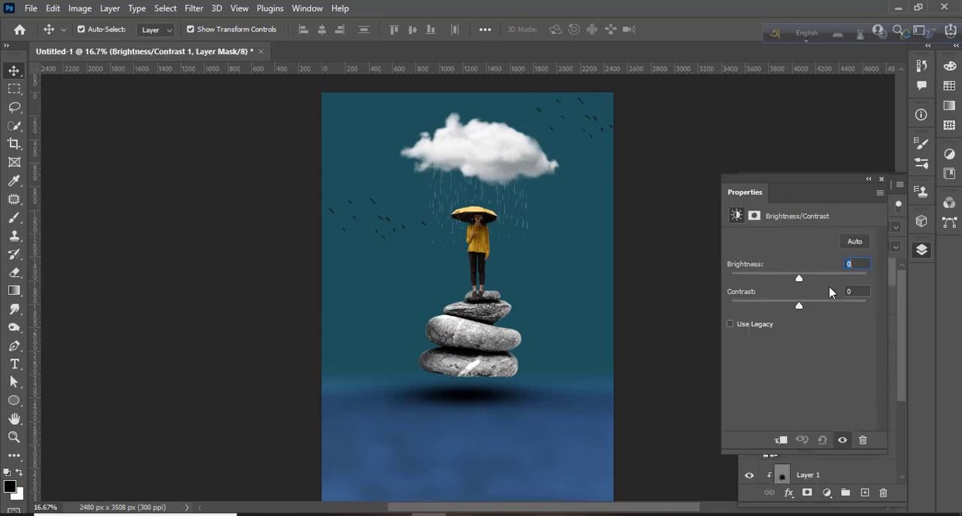
mouse_move(793, 281)
mouse_down()
mouse_move(815, 281)
mouse_move(778, 262)
mouse_move(802, 270)
mouse_up()
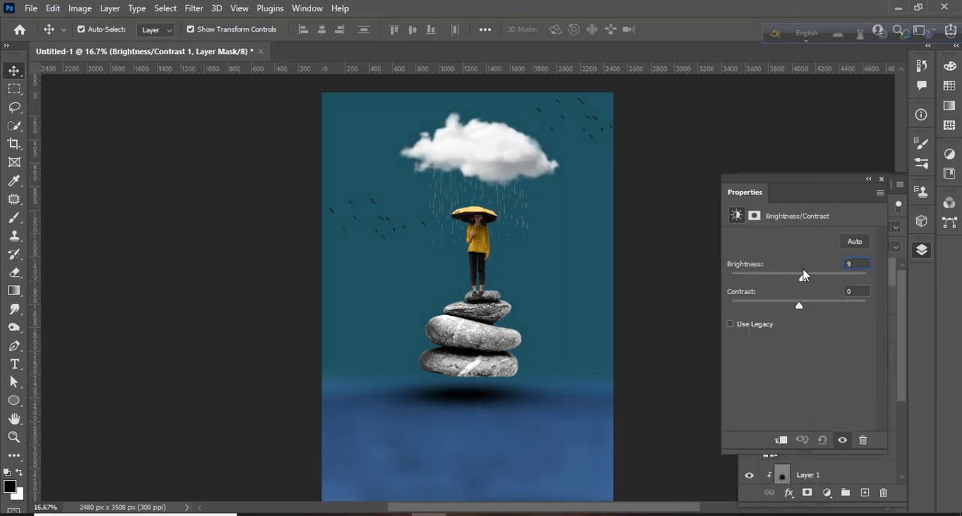
Merge all layers into a single flattened Background layer.
click(922, 253)
drag(902, 320, 908, 422)
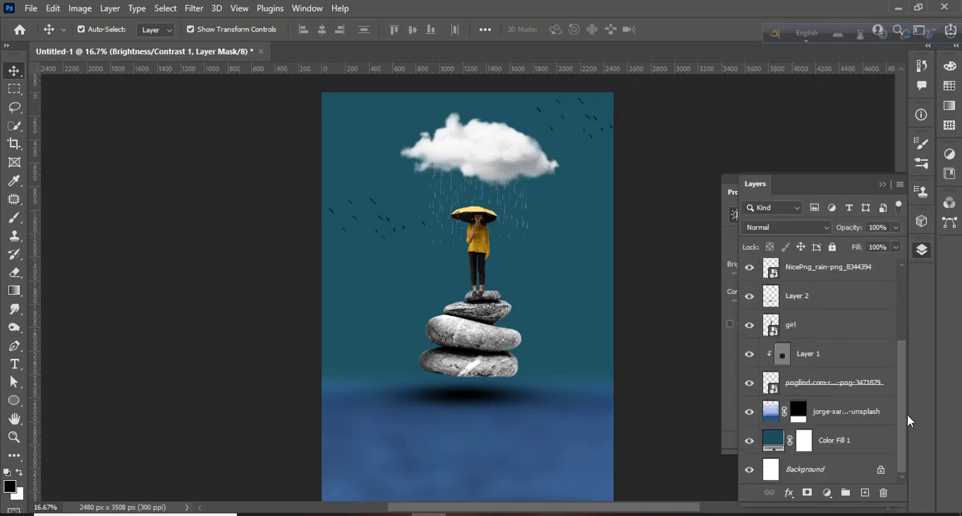
click(840, 470)
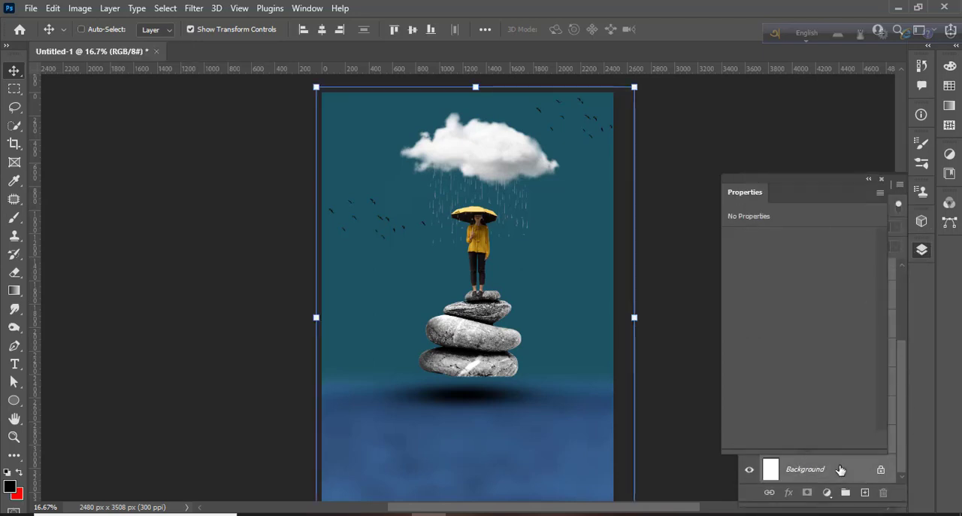
click(922, 252)
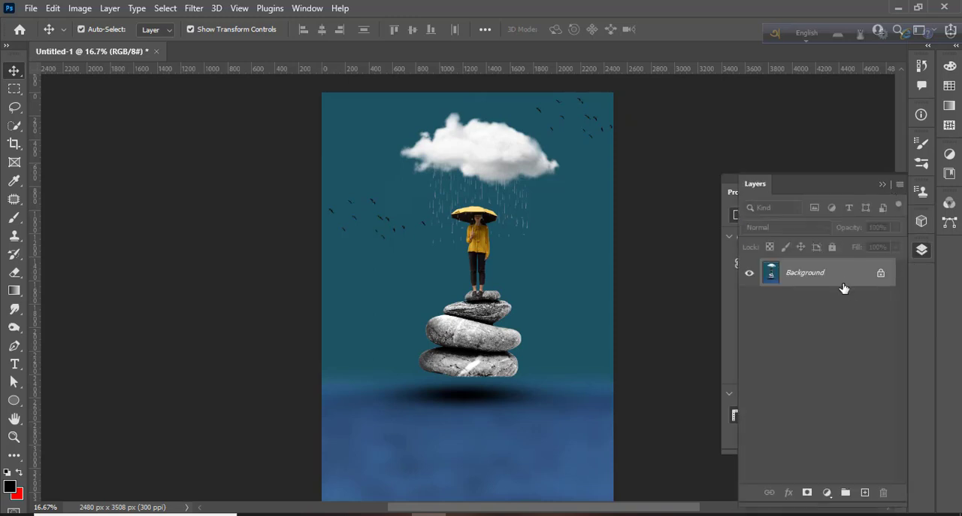
Duplicate the Background layer and add a 90° linear Gradient Fill layer, repositioning the gradient on the canvas.
drag(845, 288, 864, 492)
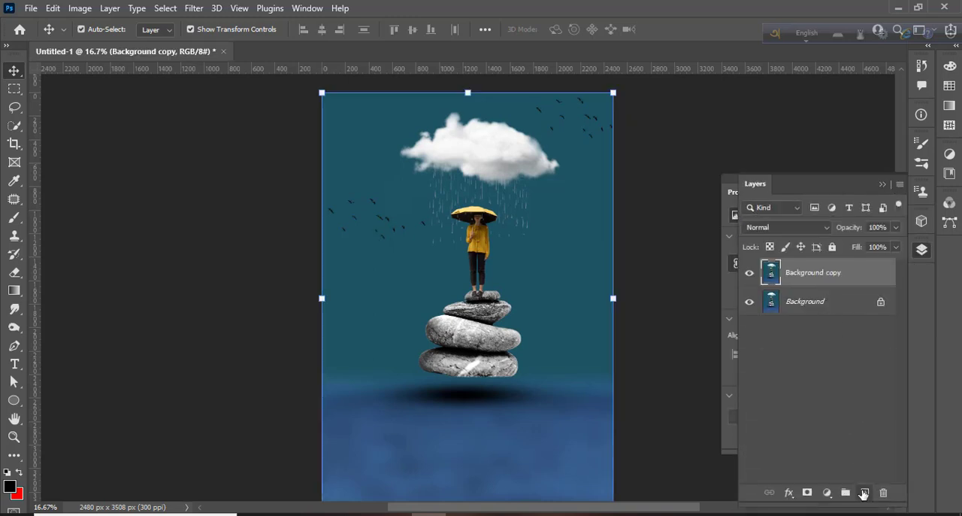
click(827, 492)
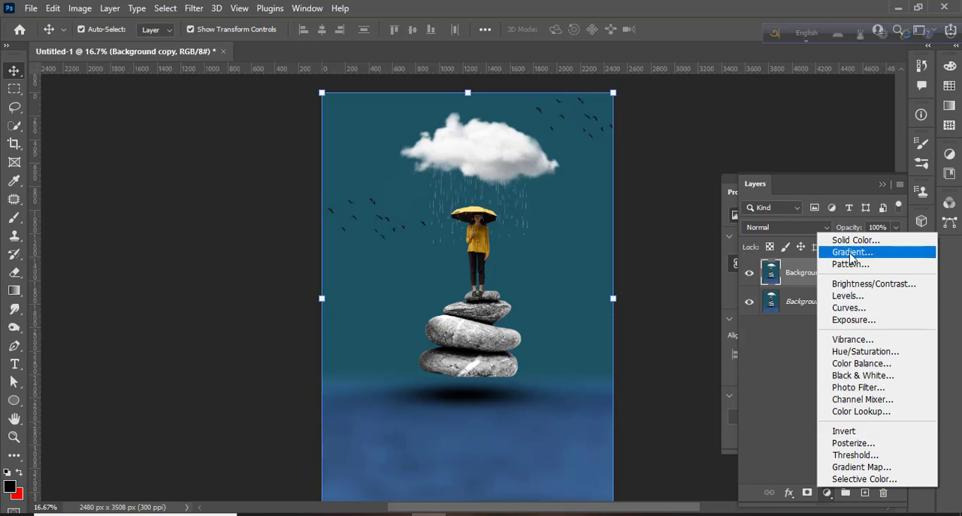
click(848, 255)
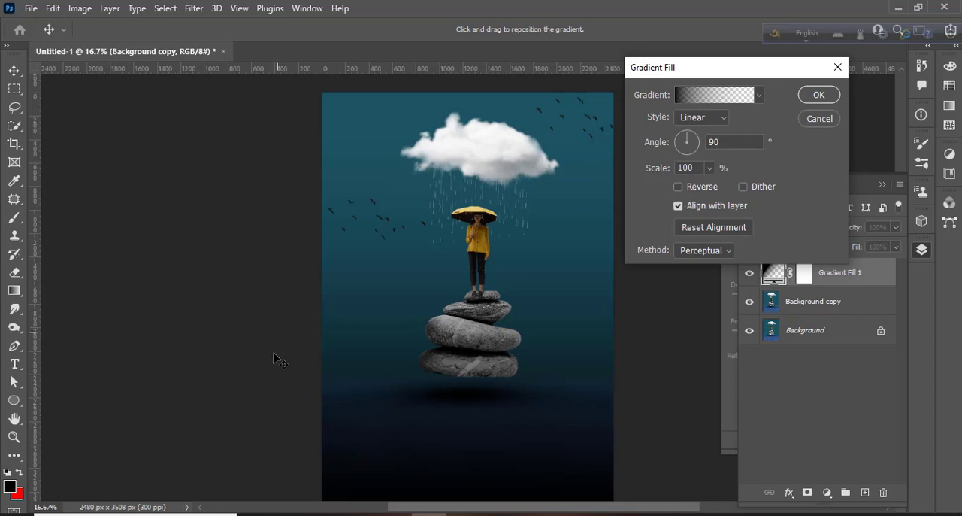
drag(449, 354, 461, 383)
click(813, 98)
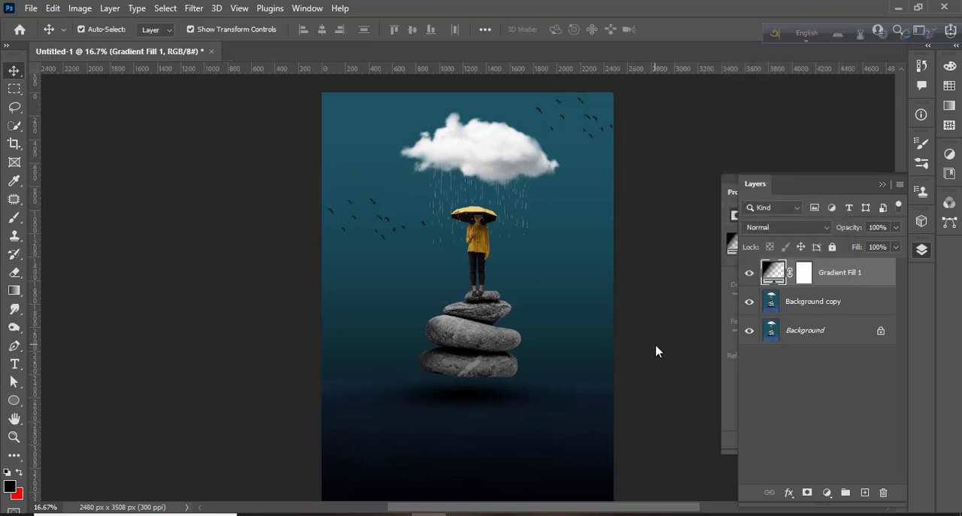
Add a Color Lookup adjustment layer and set its 3DLUT file to Kodak 5218 Kodak 2383 (by Adobe).cube.
click(214, 201)
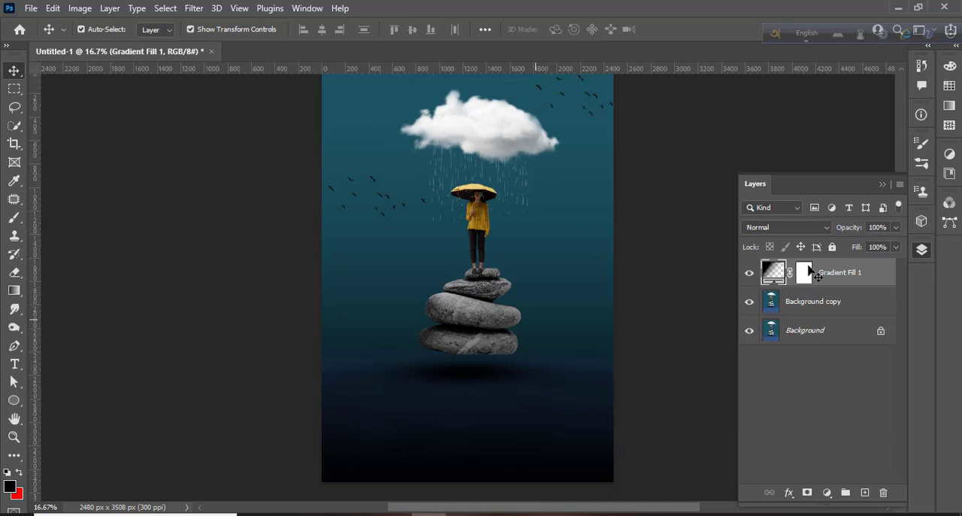
drag(810, 268, 775, 507)
click(826, 491)
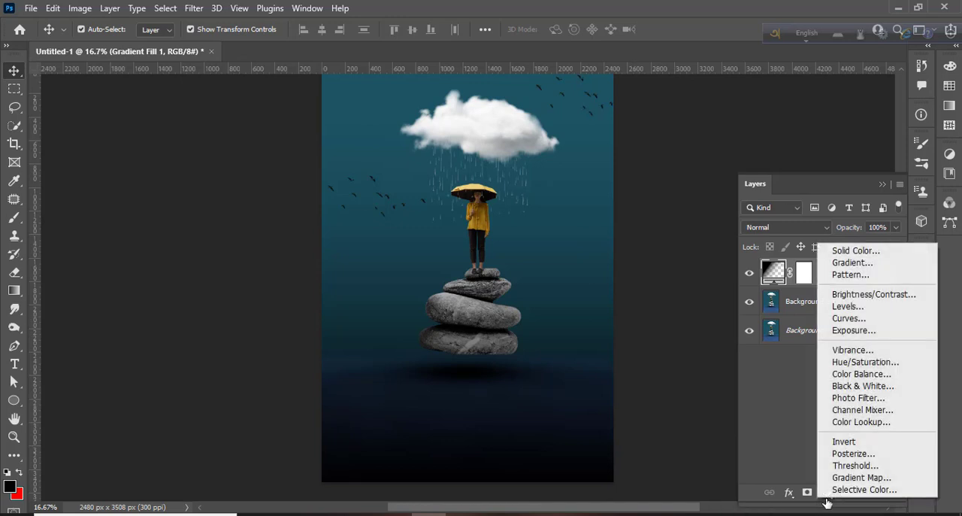
click(849, 422)
click(807, 241)
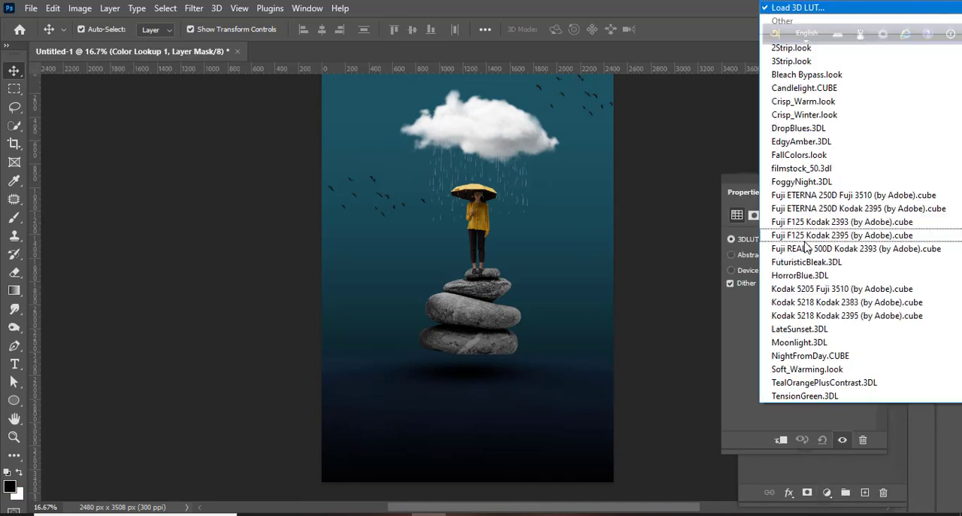
click(805, 291)
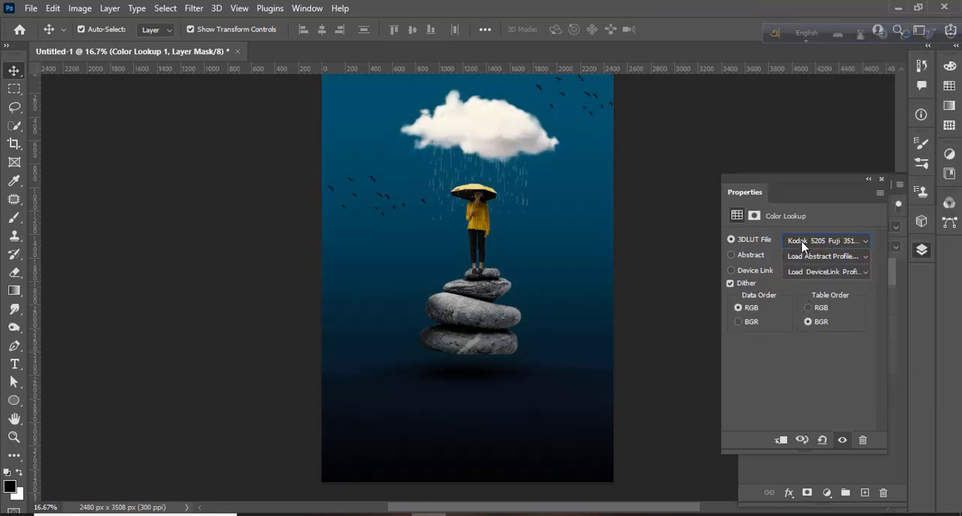
click(803, 243)
click(801, 297)
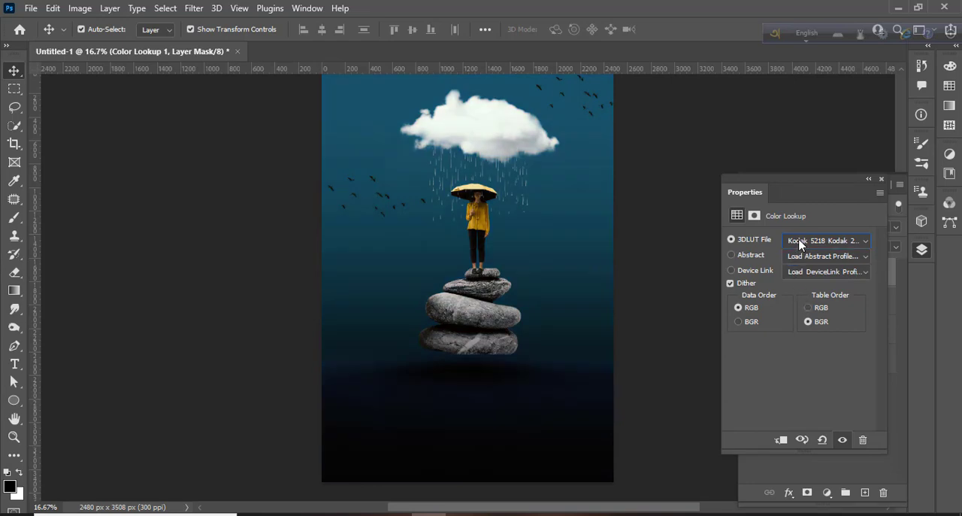
click(798, 241)
click(802, 316)
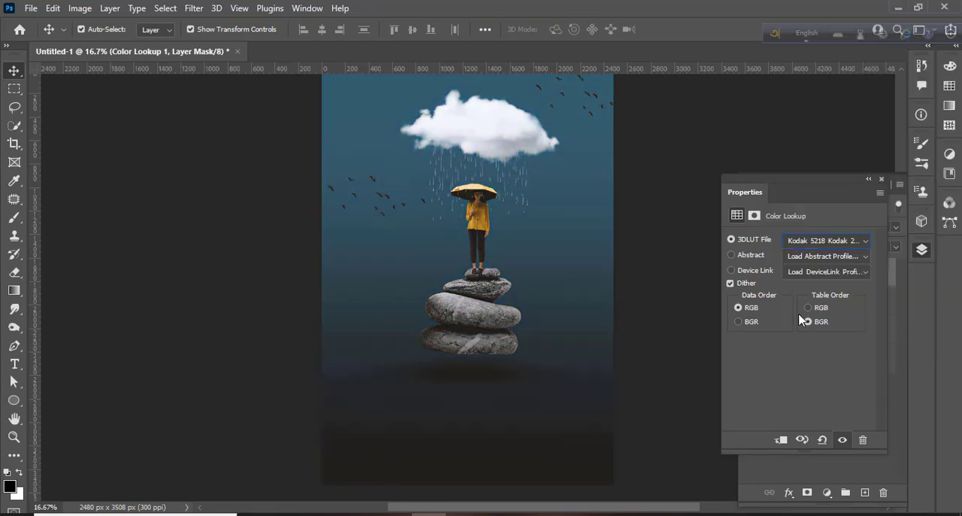
click(803, 242)
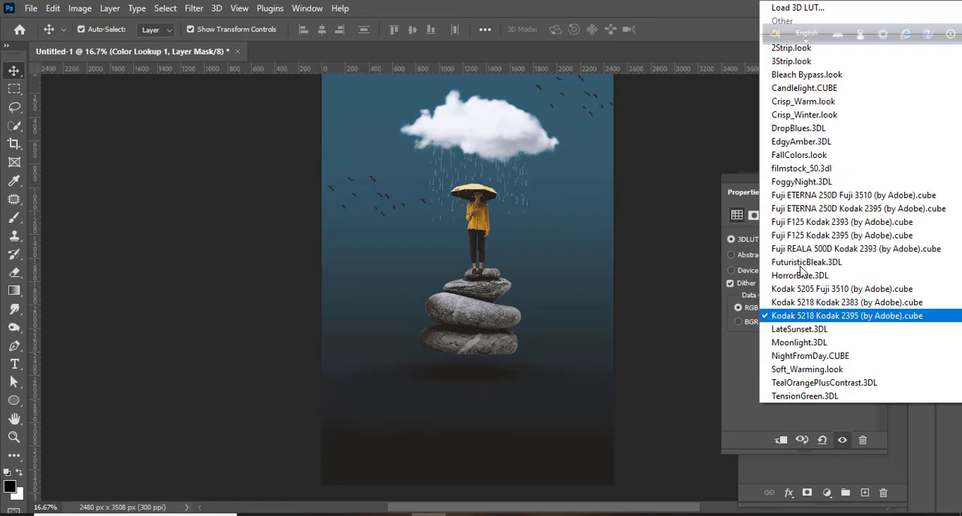
click(807, 307)
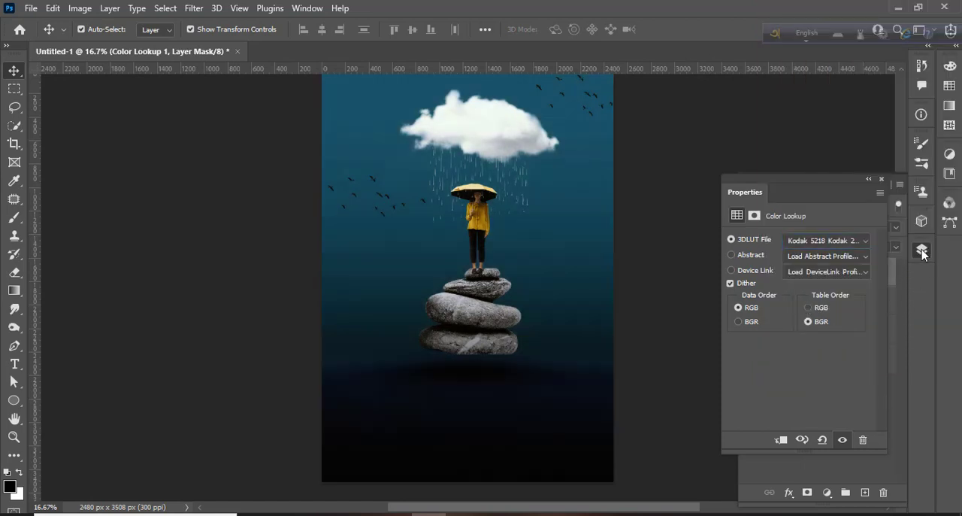
Merge the Background copy, Gradient Fill 1 and Color Lookup 1 layers into a single layer.
click(922, 251)
click(882, 180)
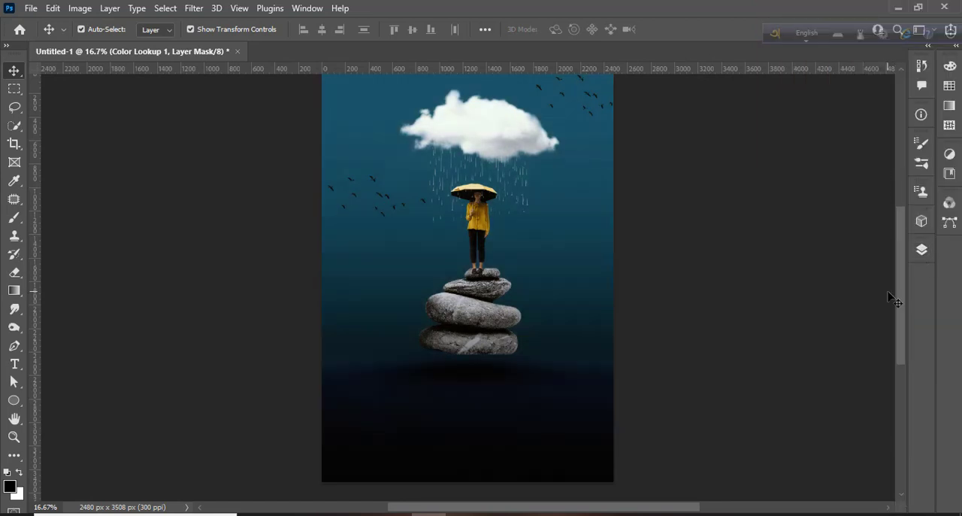
scroll(690, 302, up, 1)
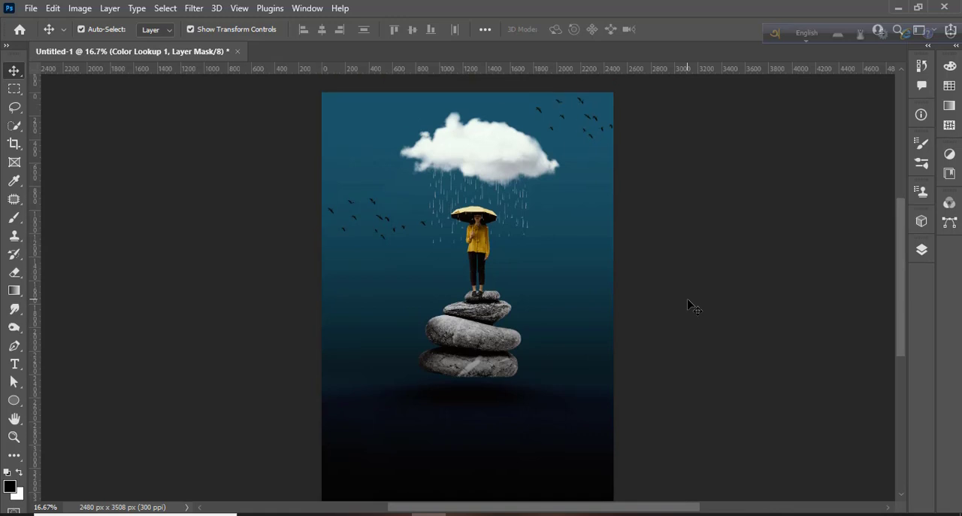
click(925, 253)
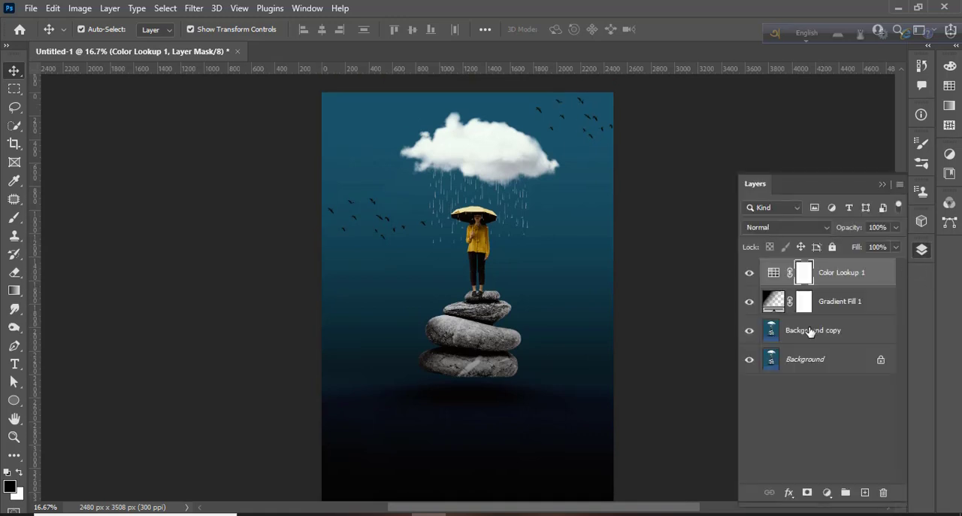
click(833, 376)
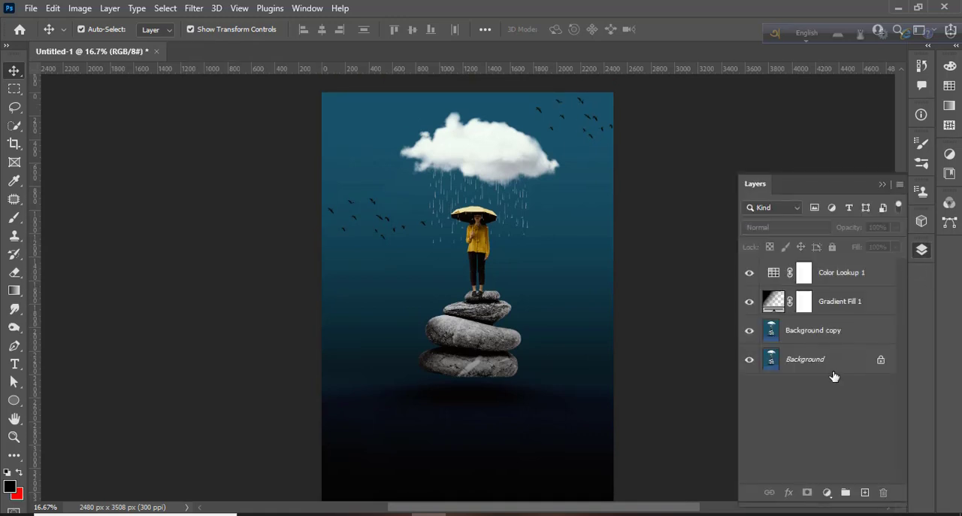
click(846, 328)
ctrl+click(855, 275)
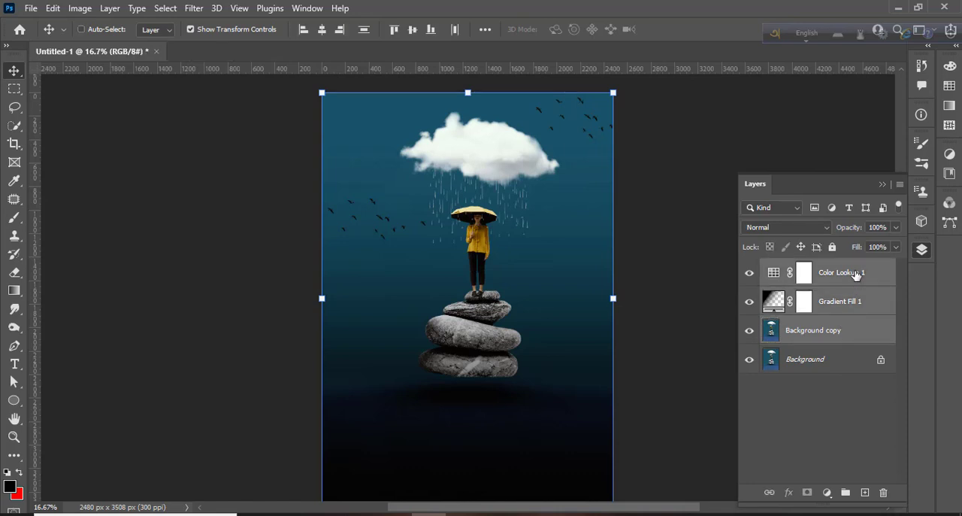
key(ctrl+e)
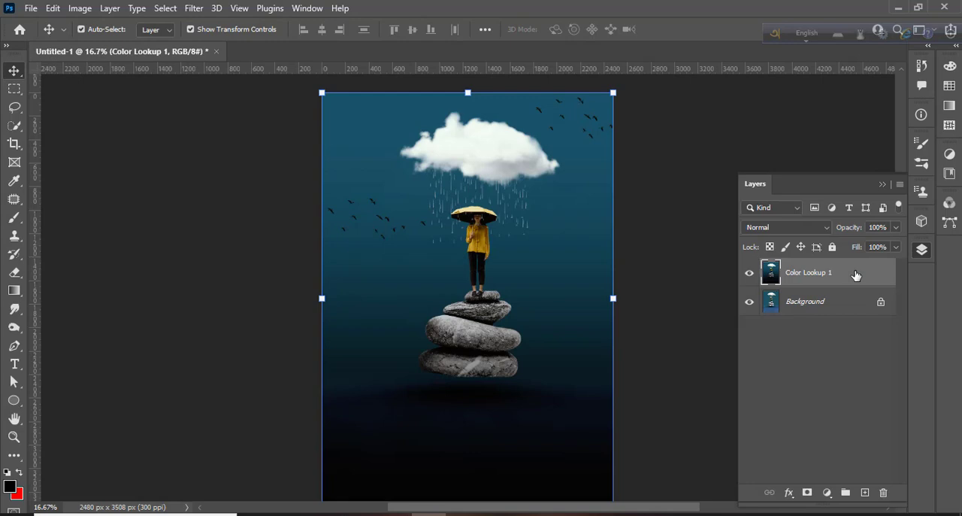
click(676, 334)
scroll(630, 342, down, 1)
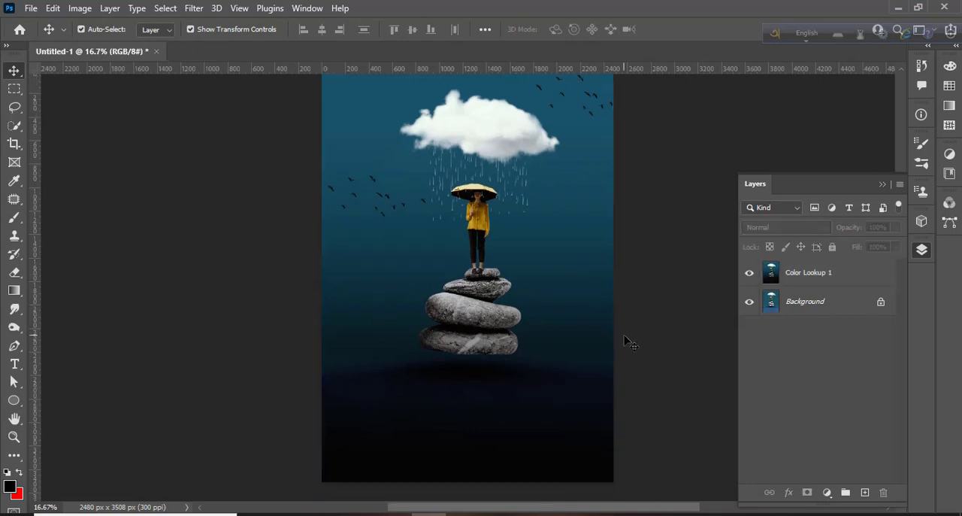